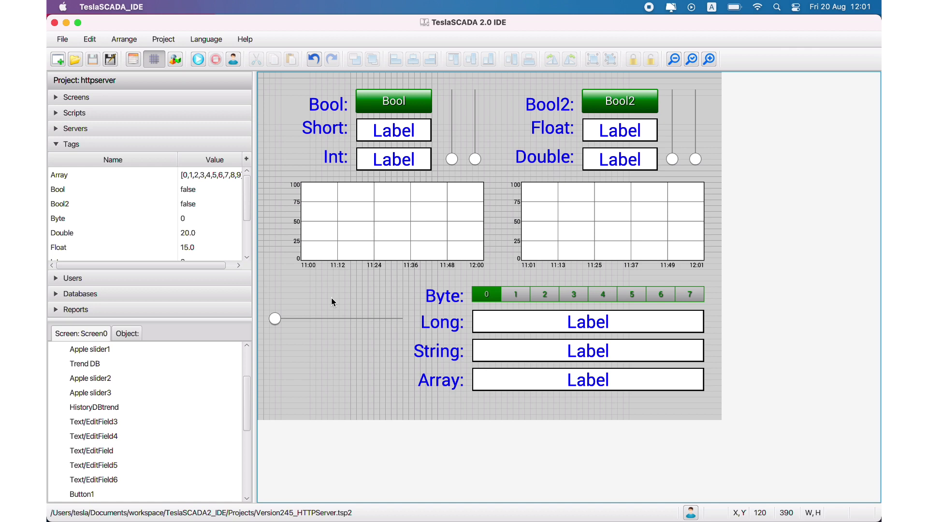
- Review the connection properties of ModbusServer1 and close them without making changes
left_click(78, 128)
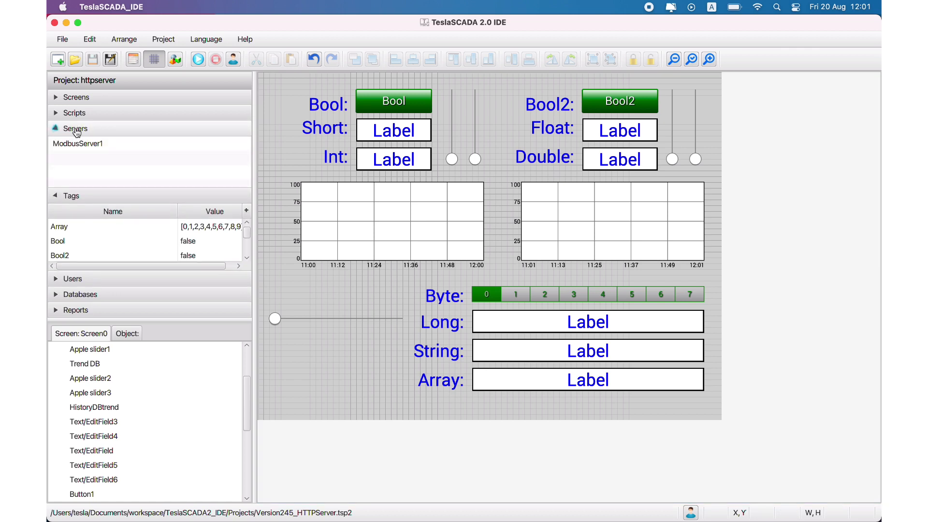
double_click(73, 143)
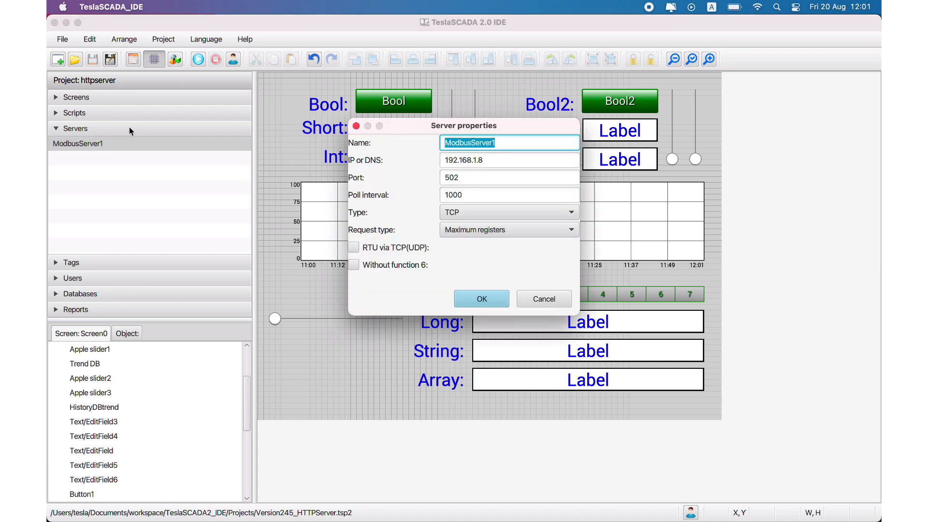
left_click(500, 162)
left_click(540, 294)
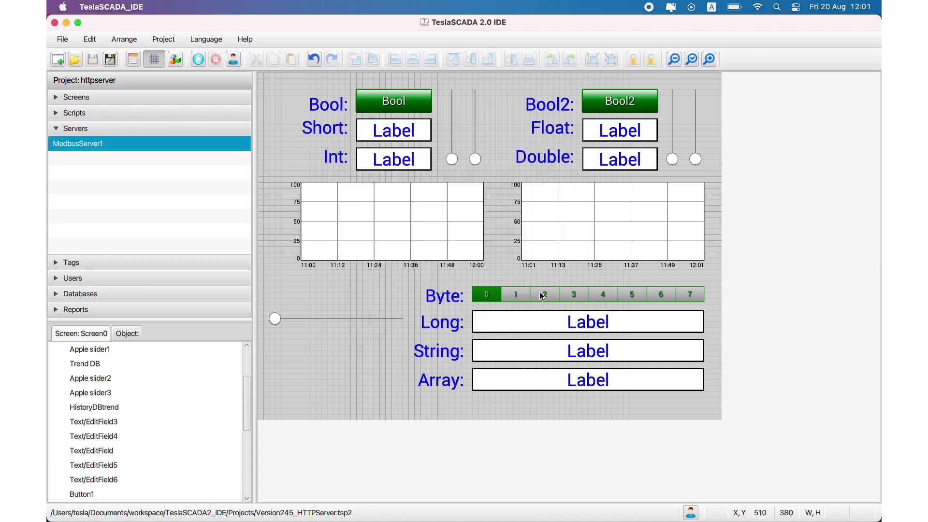
- Inspect the Double tag's properties and its Modbus input pointer settings, closing both without changes
left_click(96, 263)
scroll(91, 181, "down", 3)
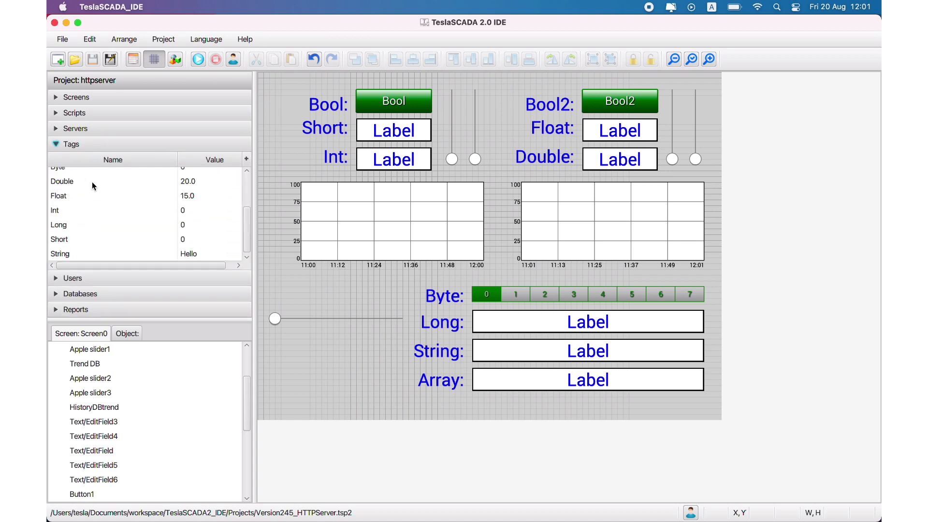
scroll(91, 181, "up", 3)
double_click(85, 231)
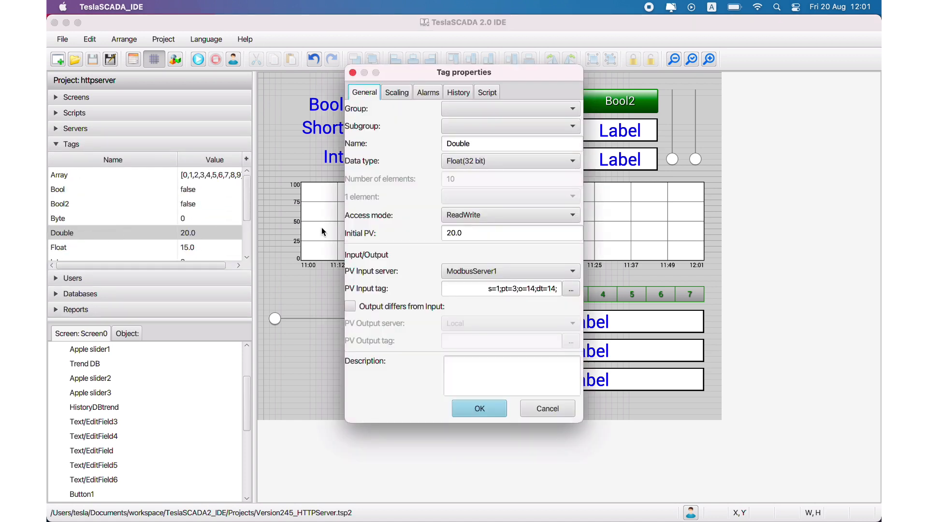
left_click(571, 288)
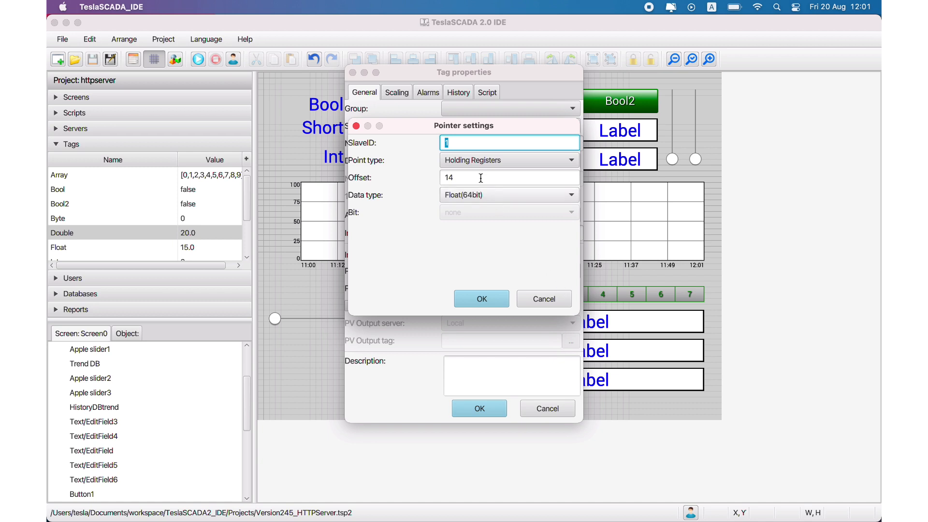
left_click(545, 301)
left_click(548, 407)
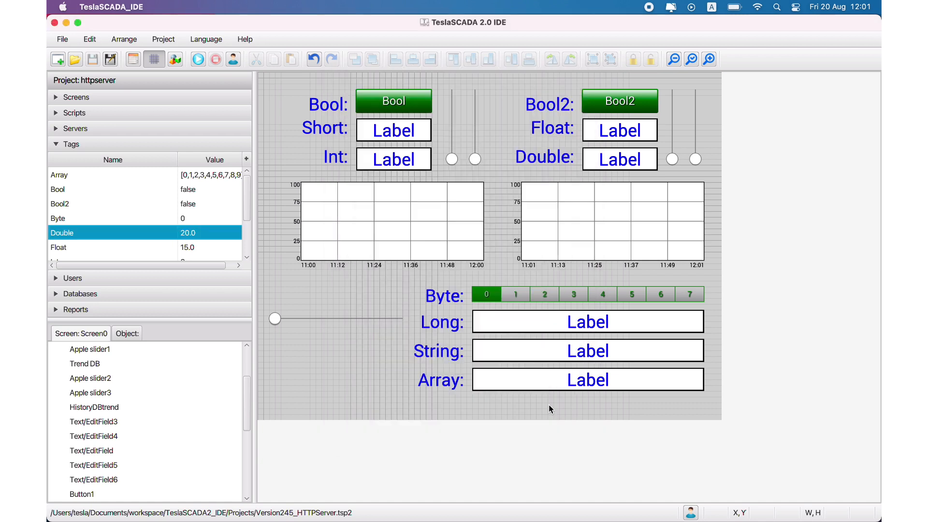
- Review the project's HTTP-server settings for host, port and login credentials, and close them without changes
left_click(134, 59)
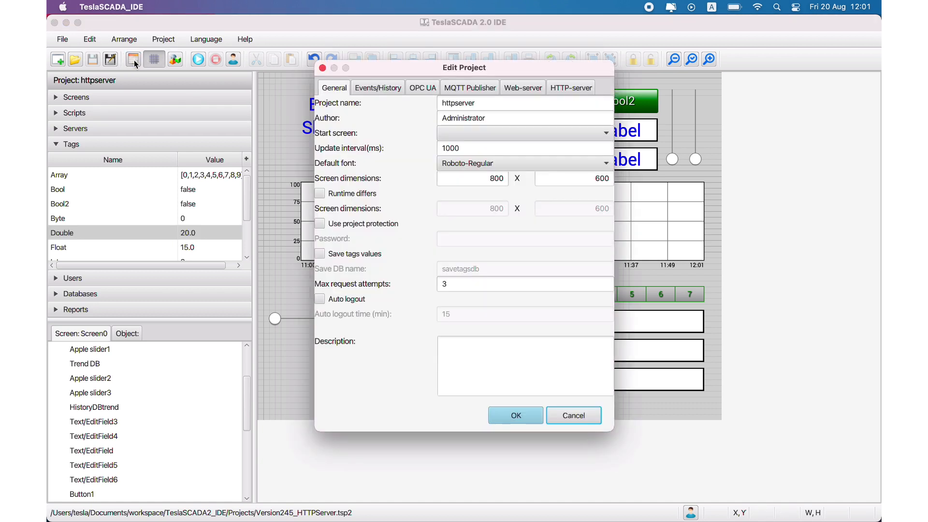
left_click(564, 93)
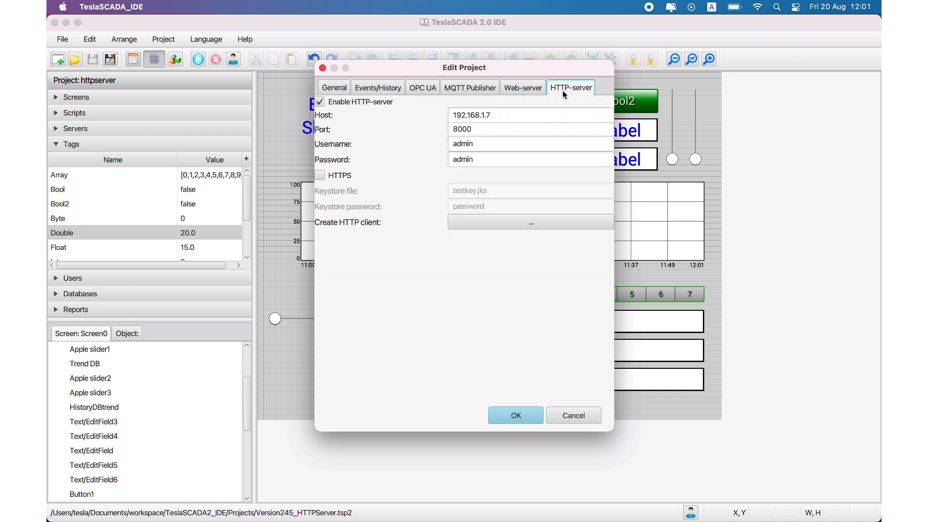
left_click_drag(496, 115, 435, 117)
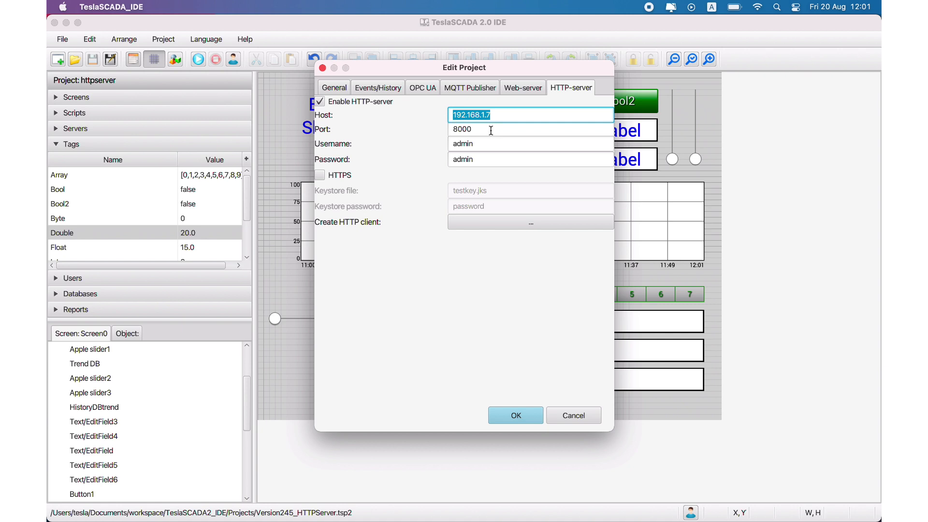
left_click_drag(491, 130, 429, 133)
left_click_drag(491, 144, 422, 149)
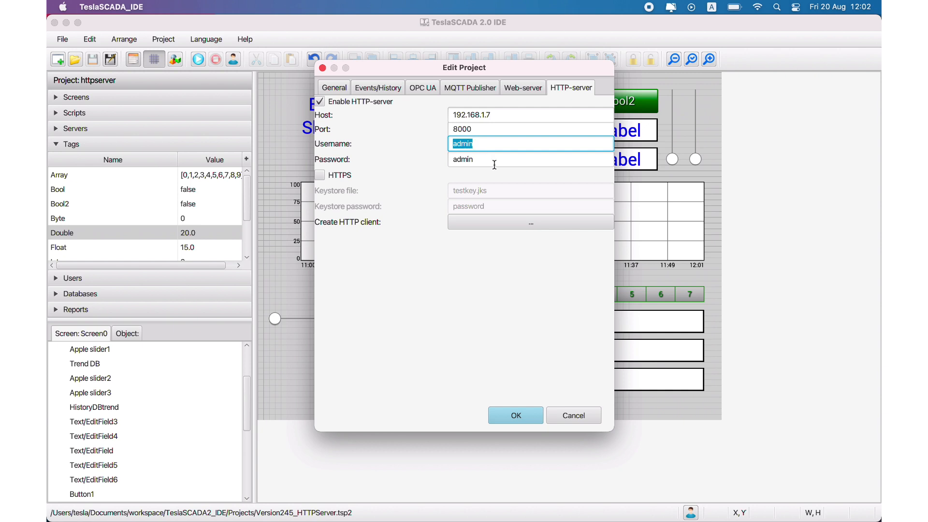
left_click(578, 410)
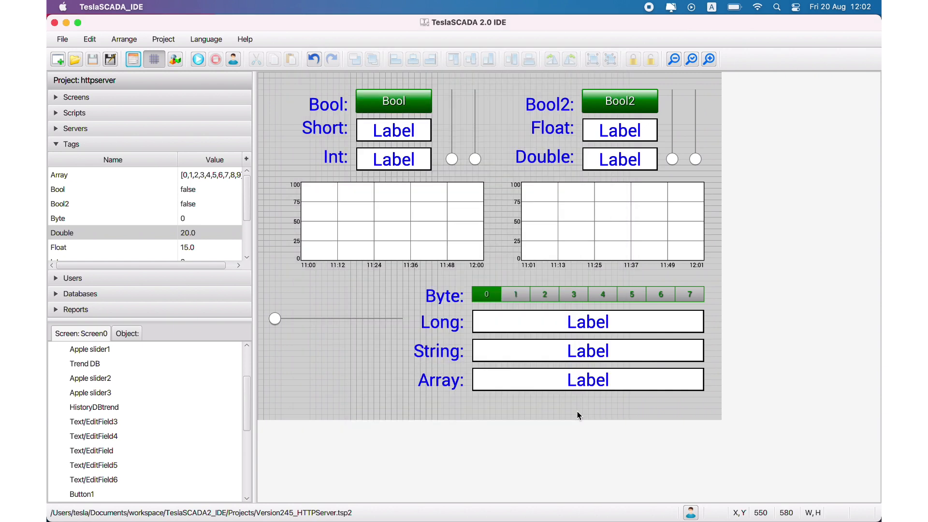
- Review the object properties of the Trend DB and HistoryDBtrend charts, and show the project's databases
left_click(352, 249)
double_click(353, 239)
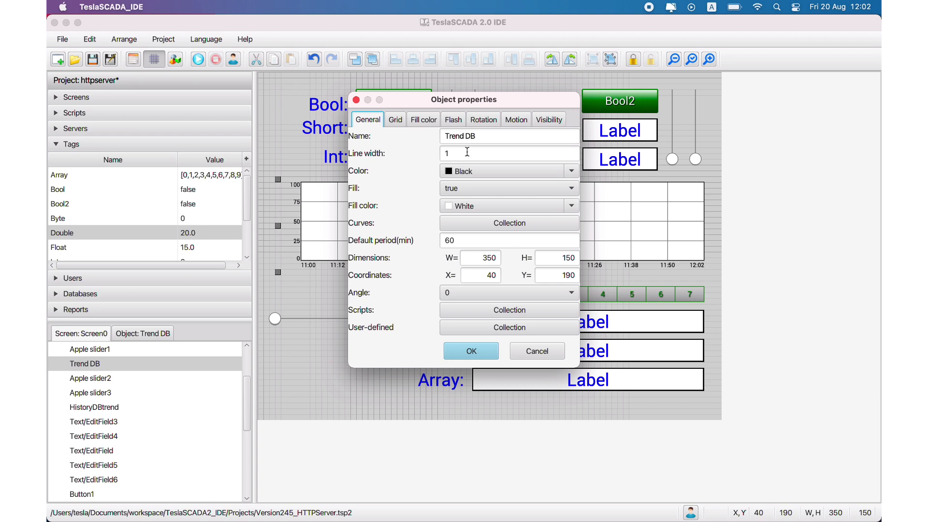
left_click(534, 348)
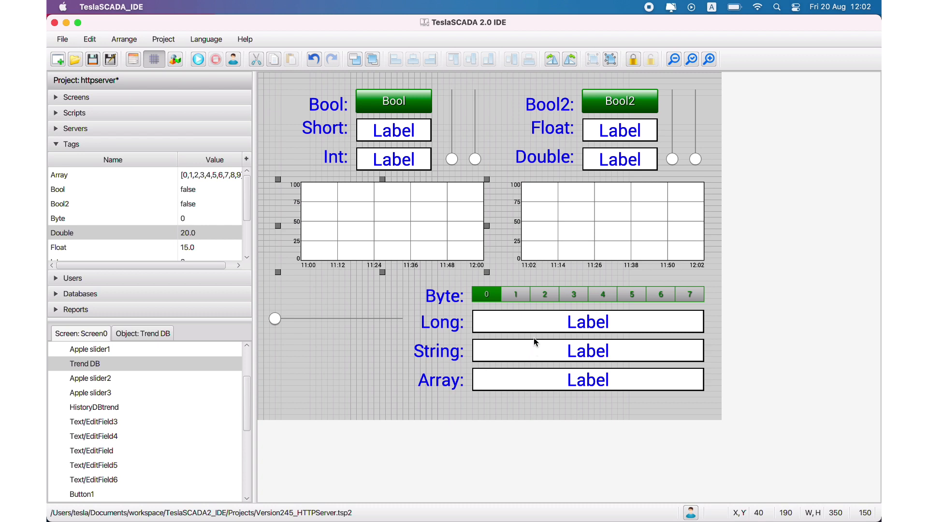
left_click(574, 220)
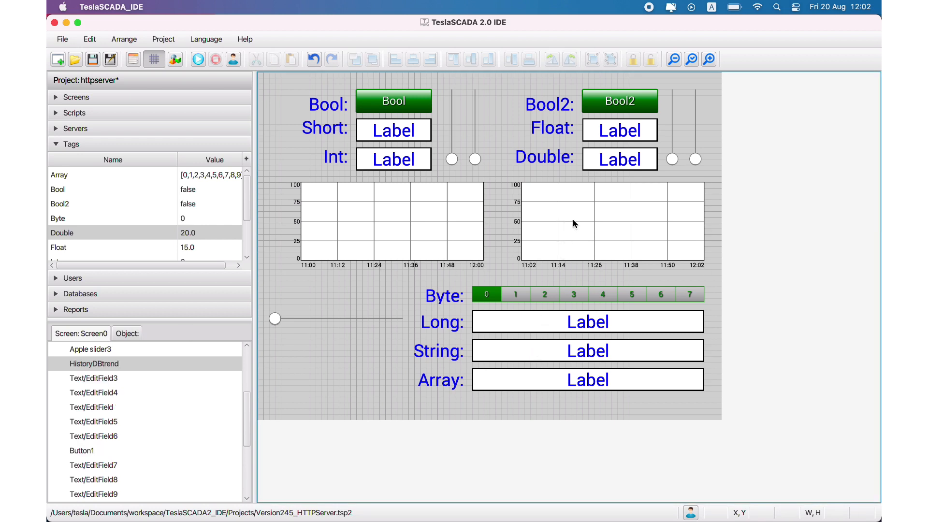
double_click(573, 219)
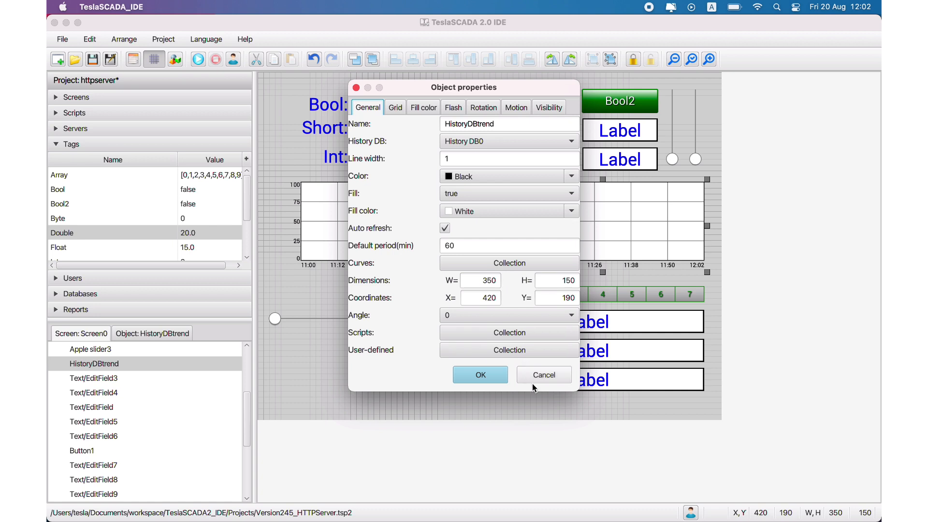
left_click(534, 374)
left_click(75, 293)
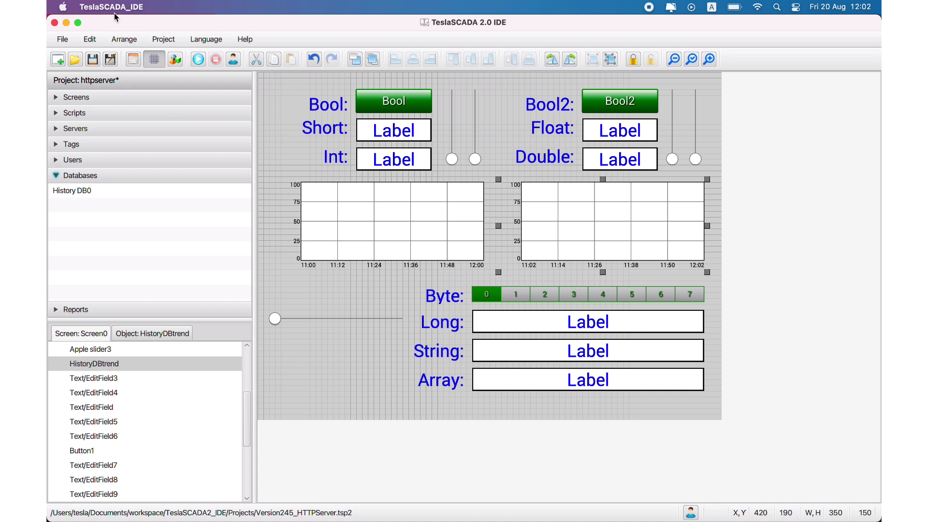
- Create an HTTP client project from the HTTP-server settings, replacing the existing file Version245_HTTPClient.tsp2
left_click(134, 61)
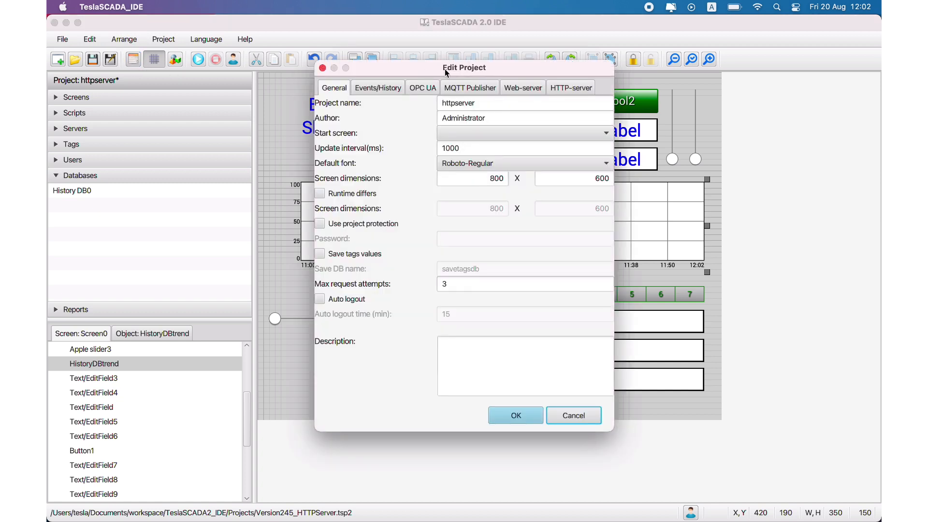
left_click(567, 87)
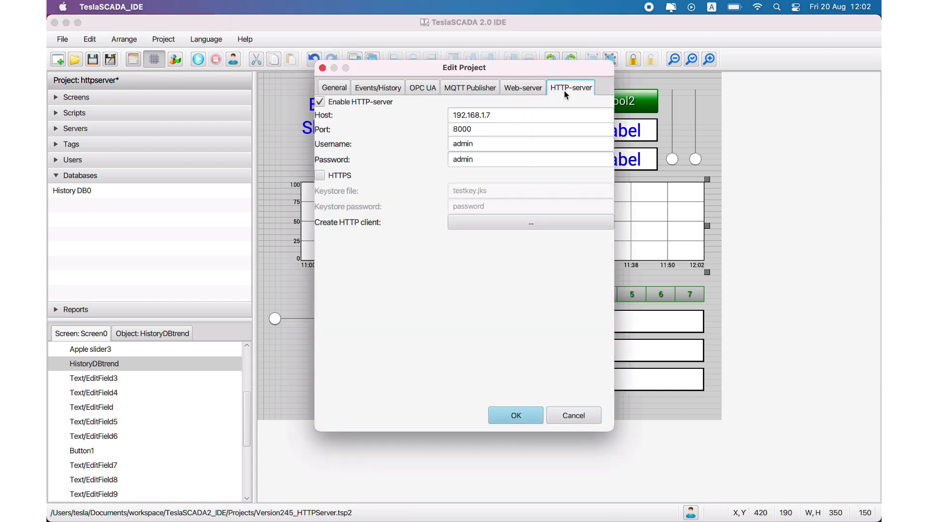
left_click(472, 223)
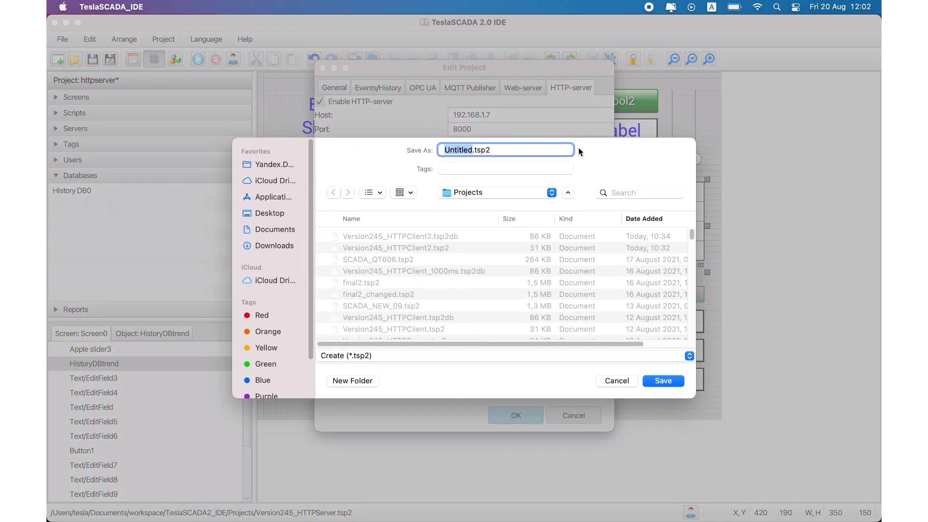
left_click(432, 329)
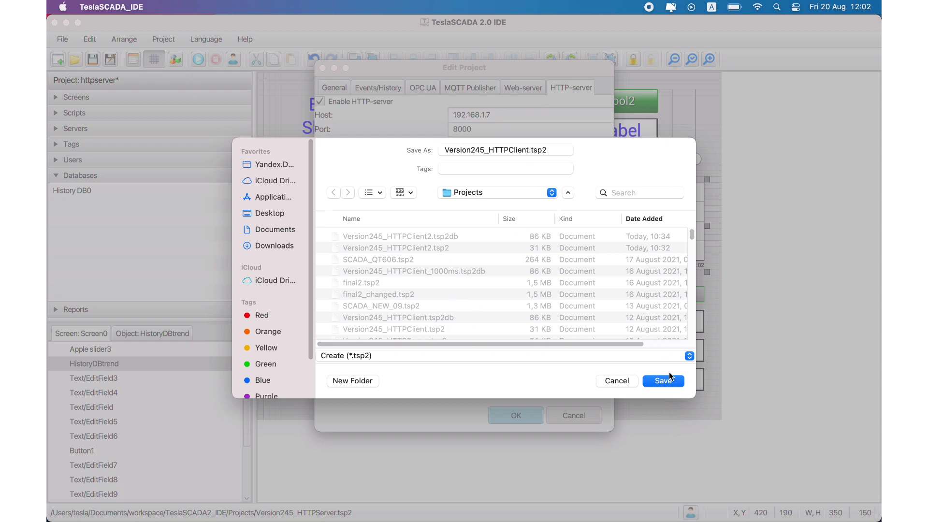
left_click(660, 386)
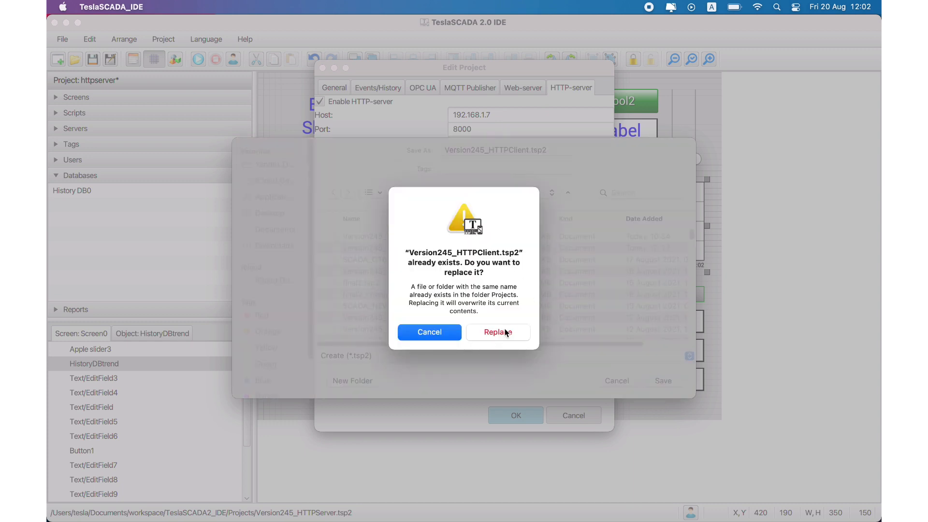
left_click(503, 329)
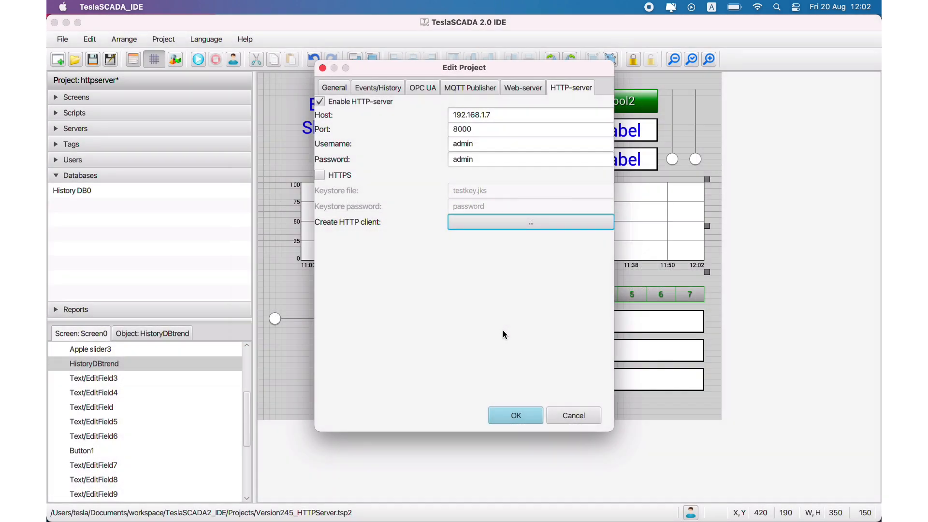
left_click(577, 417)
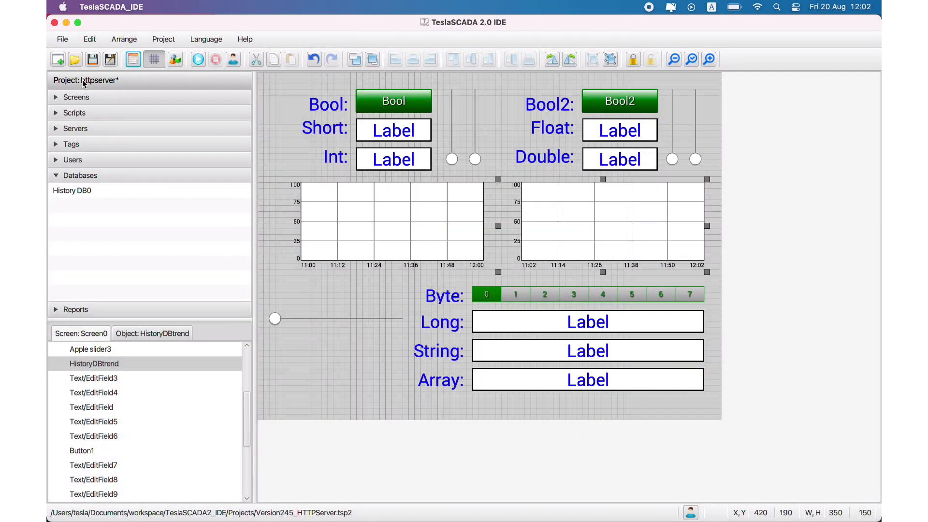
- Save the server project and open the Version245_HTTPClient.tsp2 project
left_click(89, 68)
left_click(75, 59)
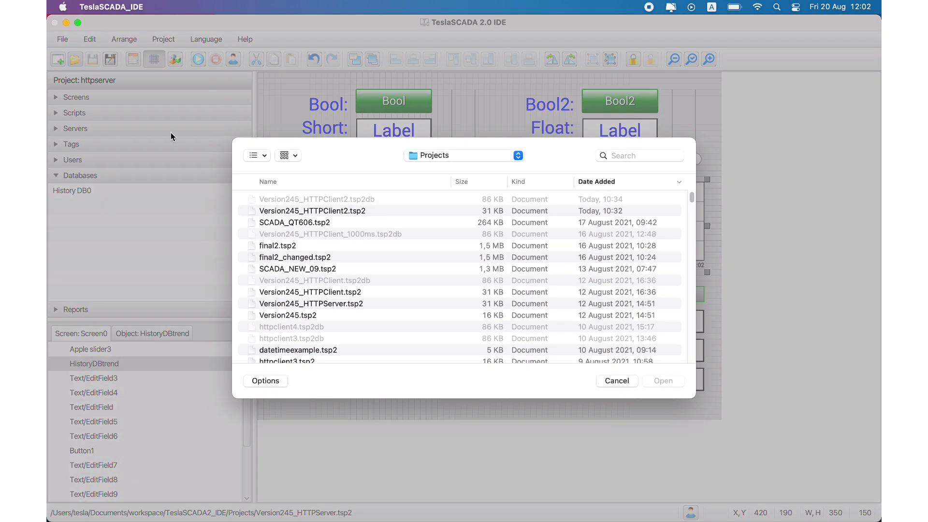
double_click(351, 292)
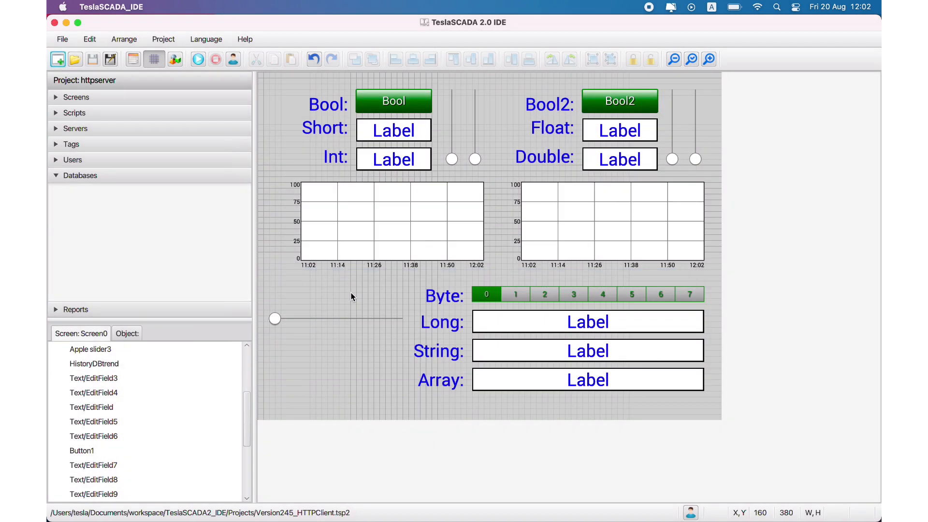
- Review the server properties of HTTPServer1, including the port in its URI, and close them without changes
left_click(112, 129)
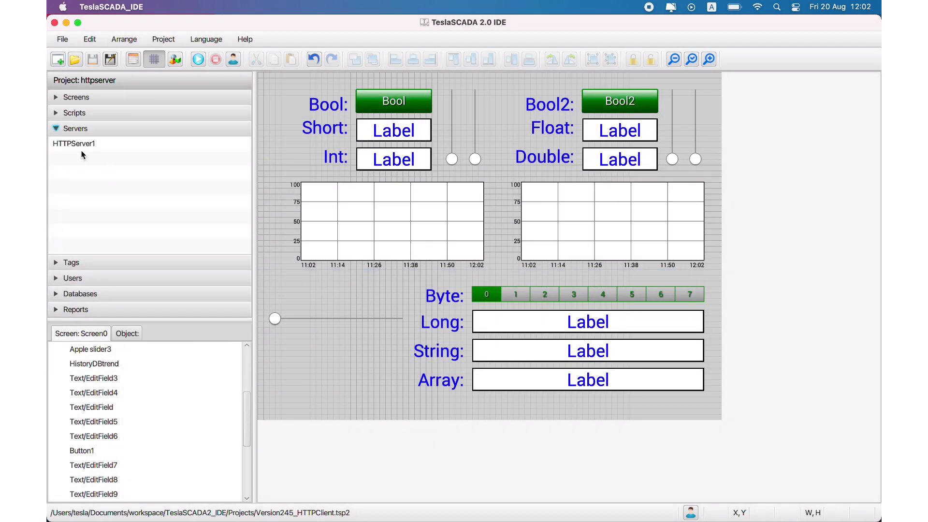
left_click(82, 144)
double_click(81, 148)
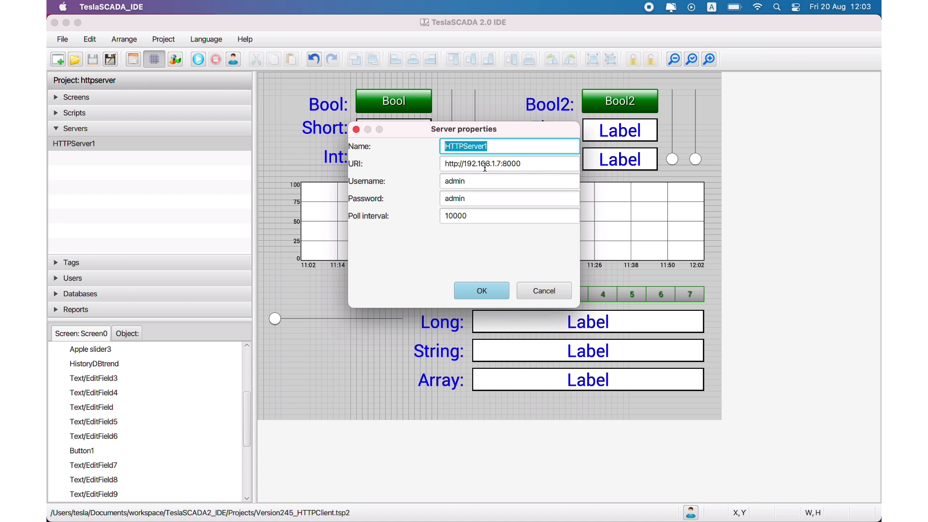
left_click(502, 163)
left_click_drag(502, 163, 525, 164)
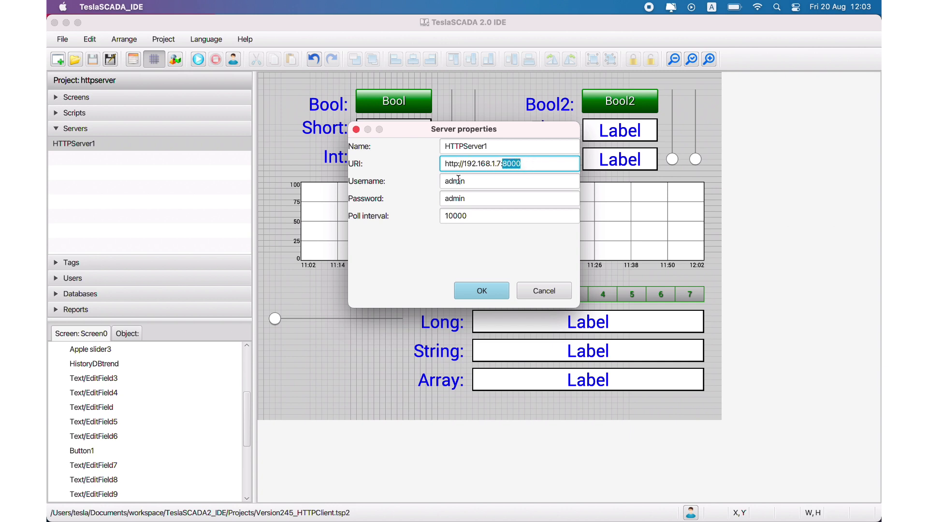
left_click(540, 291)
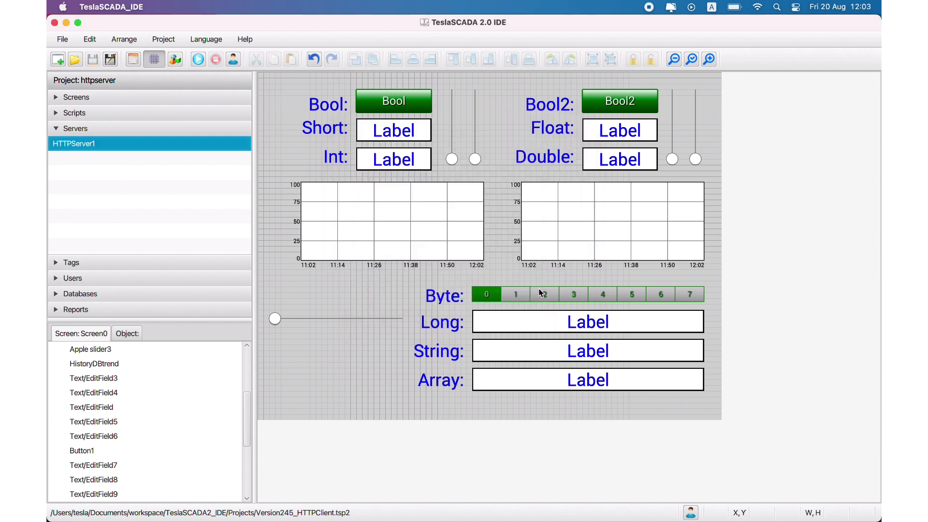
- Inspect the Bool tag's properties and its HTTP input pointer settings, closing both without changes
left_click(70, 262)
double_click(74, 189)
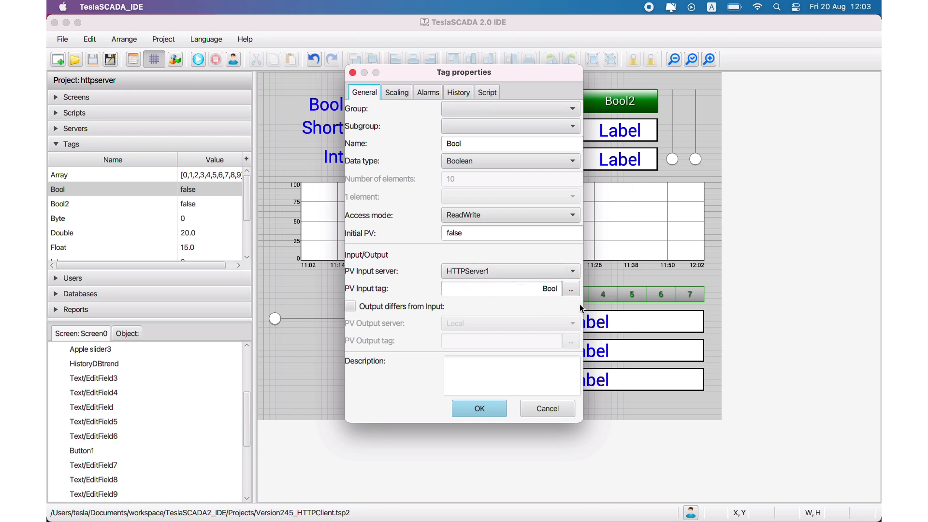
left_click(573, 291)
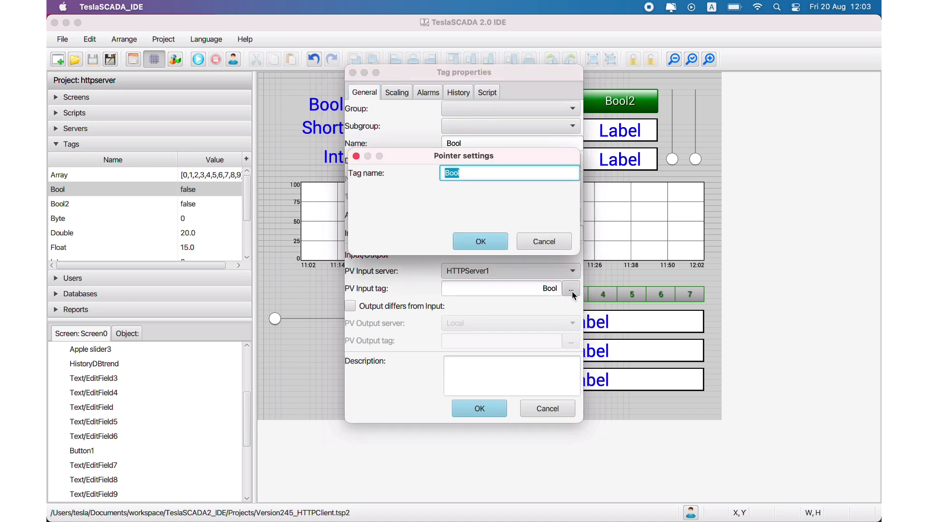
left_click(554, 248)
left_click(554, 416)
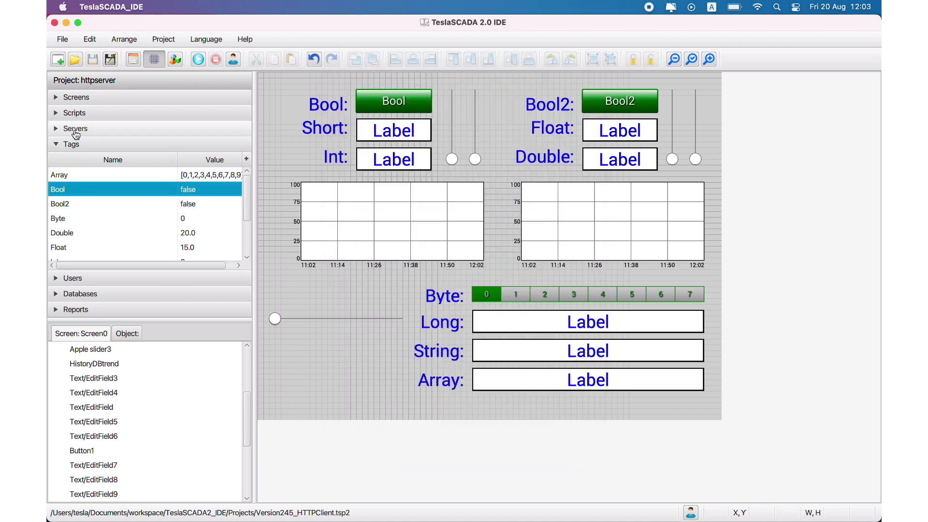
- Examine the new server types, open the setup for an HTTP server, and close it without creating one
left_click(75, 128)
right_click(79, 173)
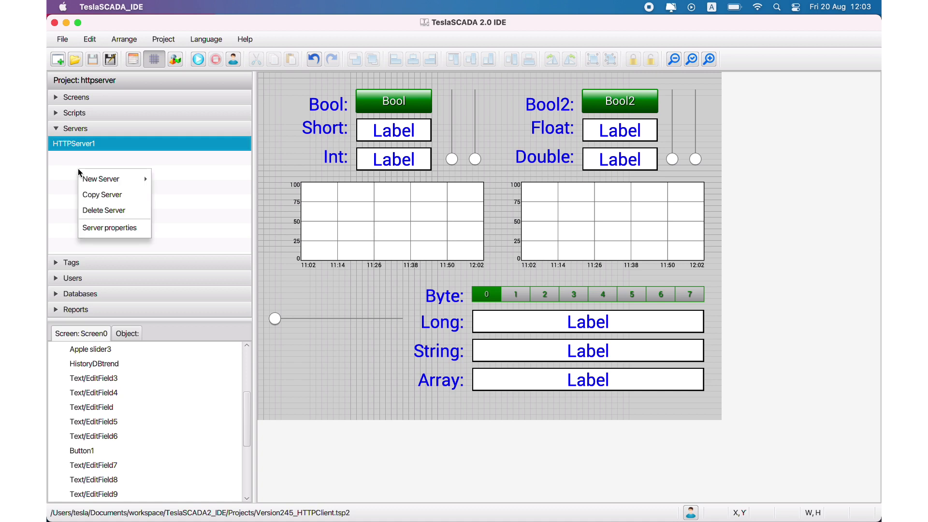
mouse_move(92, 179)
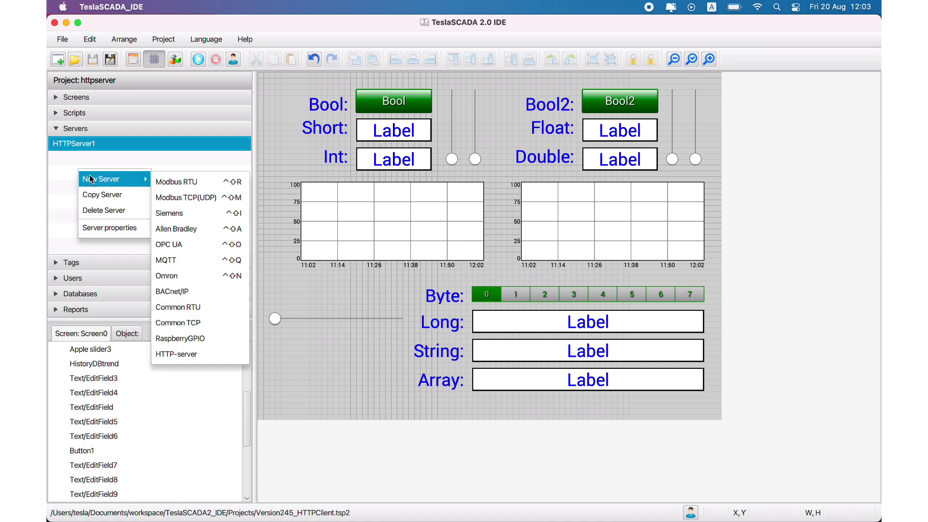
left_click(175, 353)
left_click(565, 294)
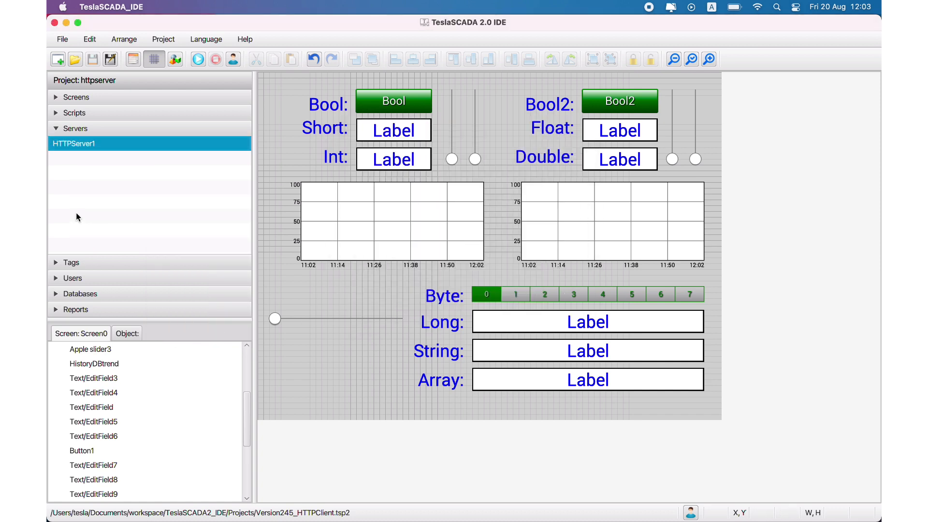
- Return to the tag list and inspect the object properties of the Trend DB chart, closing them without changes
left_click(73, 261)
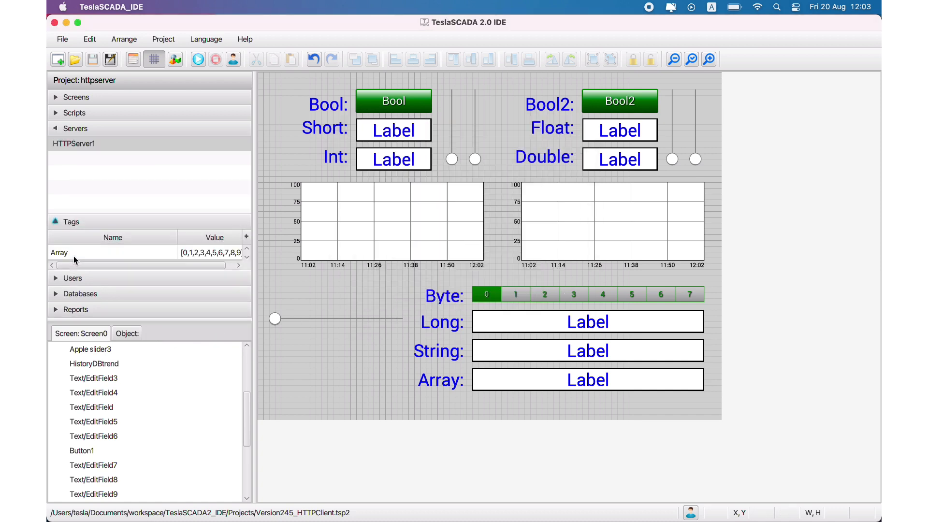
left_click(347, 213)
double_click(347, 212)
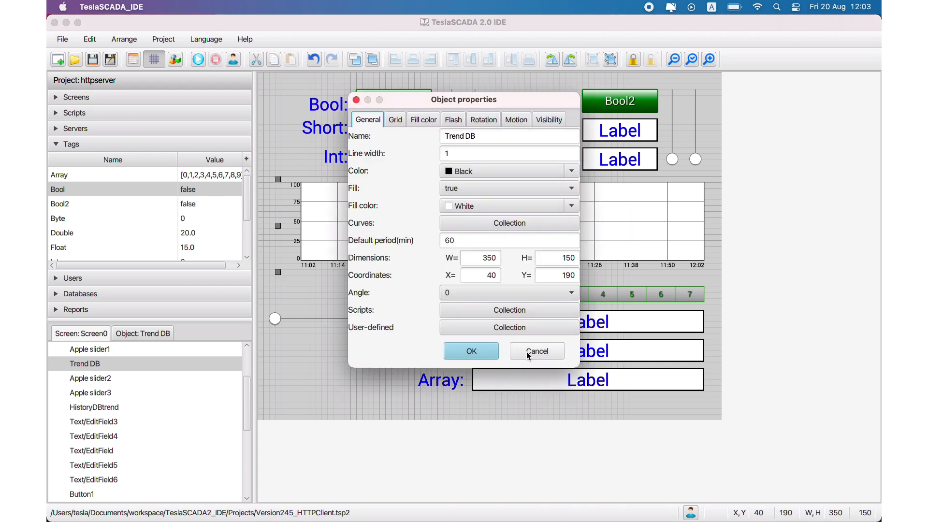
left_click(529, 356)
- Add an HTTP trend object from the Trends and Charts library to Screen0, below the Trend DB chart
right_click(353, 293)
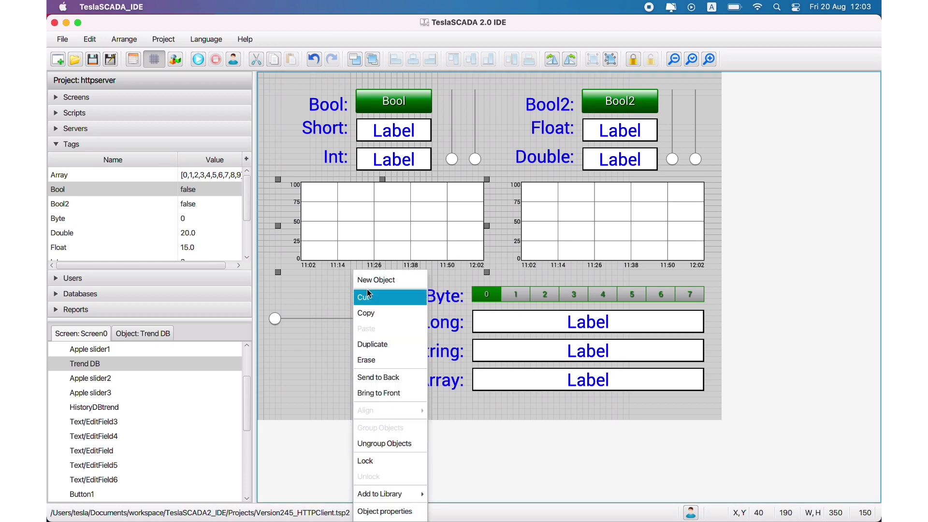
left_click(367, 280)
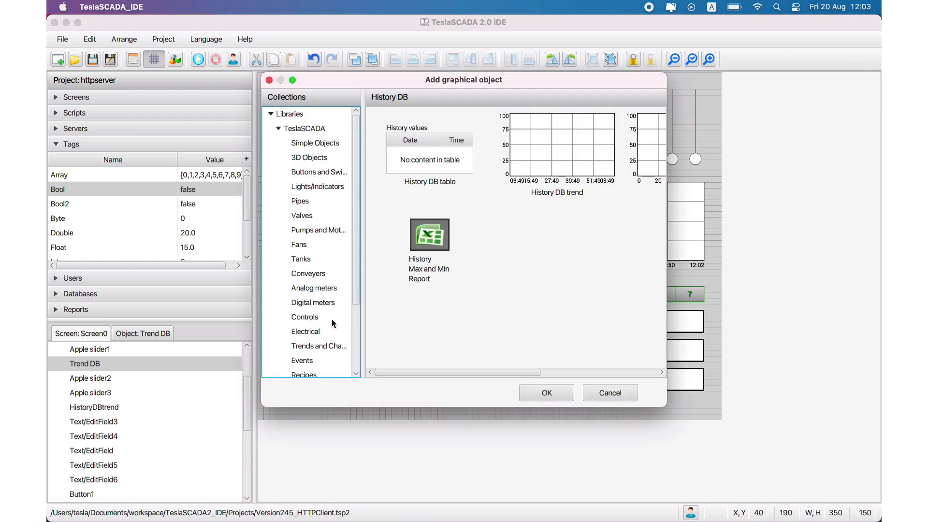
left_click(323, 346)
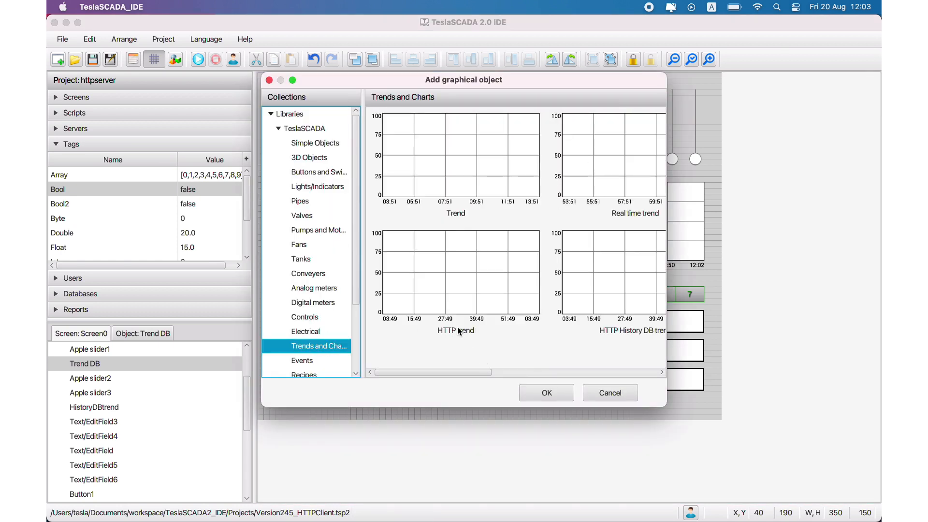
left_click(470, 306)
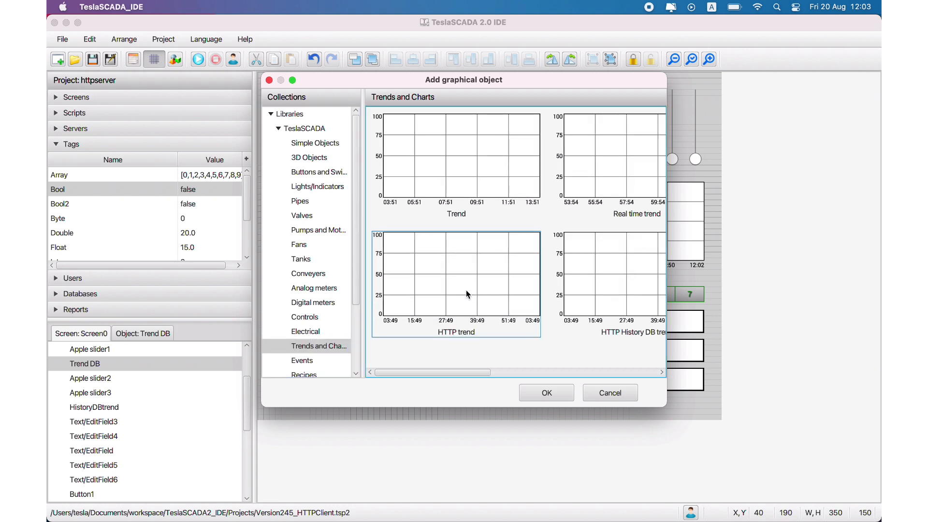
double_click(468, 294)
left_click(336, 276)
- Review the new HTTP trend's general and grid properties without changes, and erase the object from the screen
double_click(395, 301)
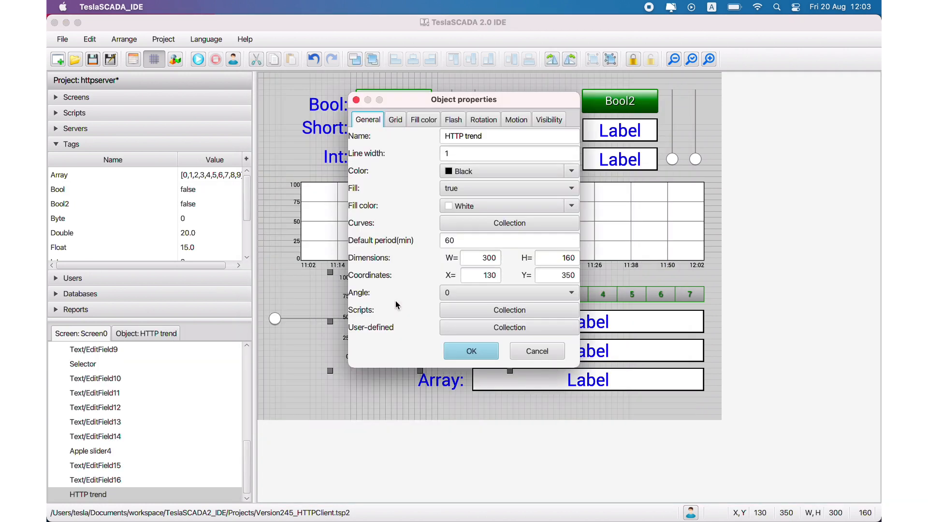
left_click(396, 121)
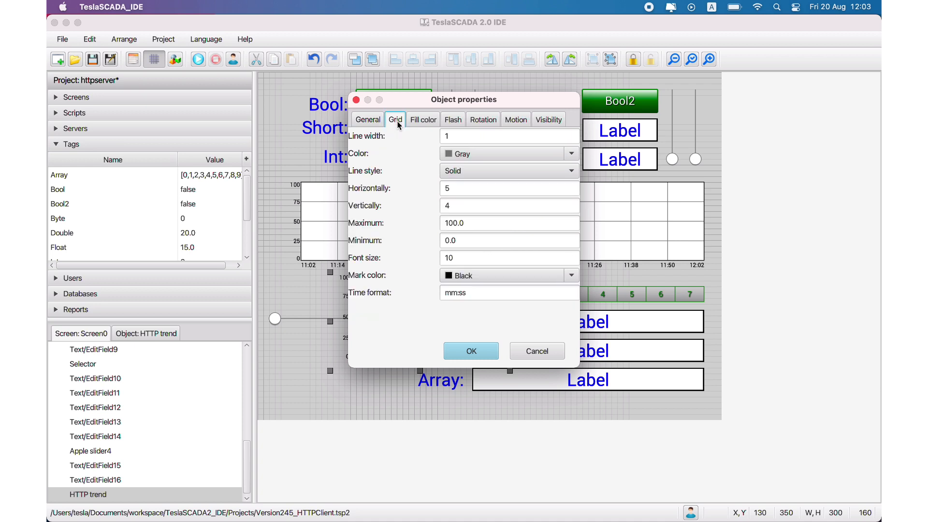
left_click(371, 122)
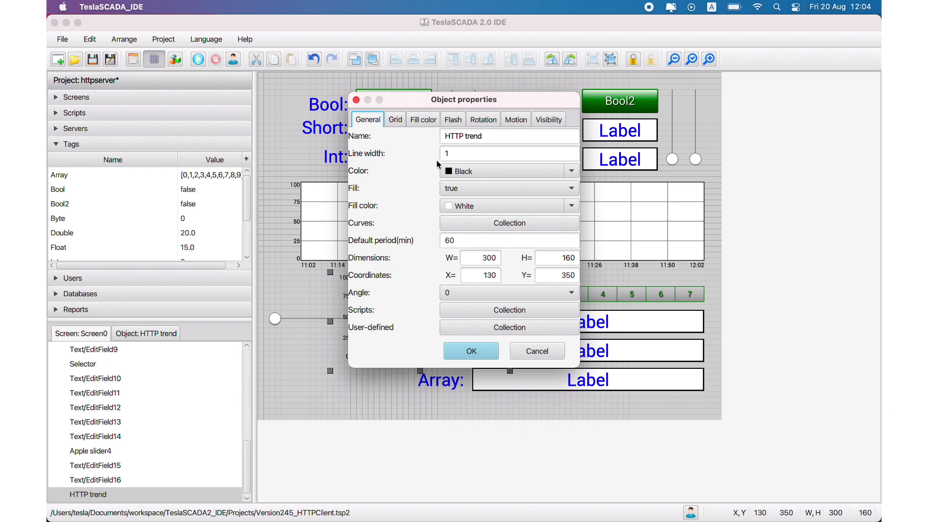
left_click(538, 351)
right_click(446, 317)
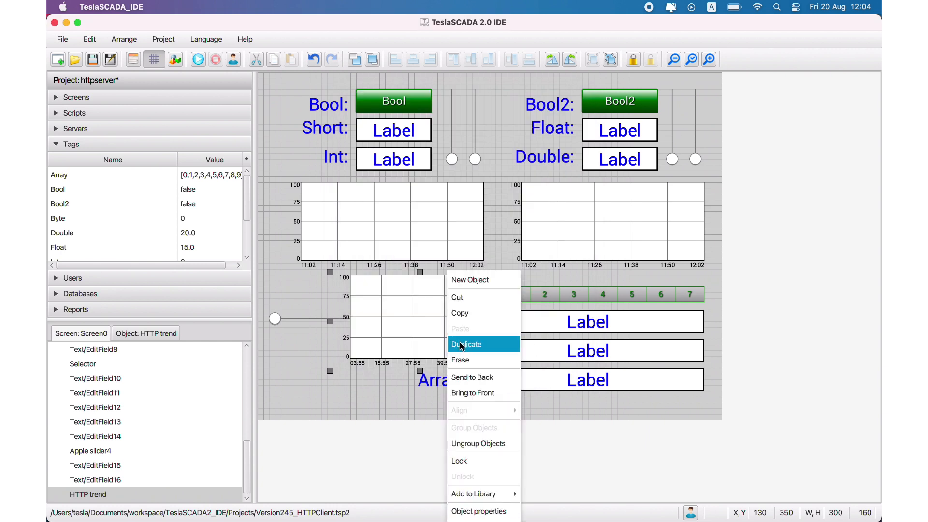
left_click(462, 360)
- Inspect the HistoryDBtrend object's properties and the HTTP History DB trend in the Trends and Charts library, making no changes
left_click(580, 240)
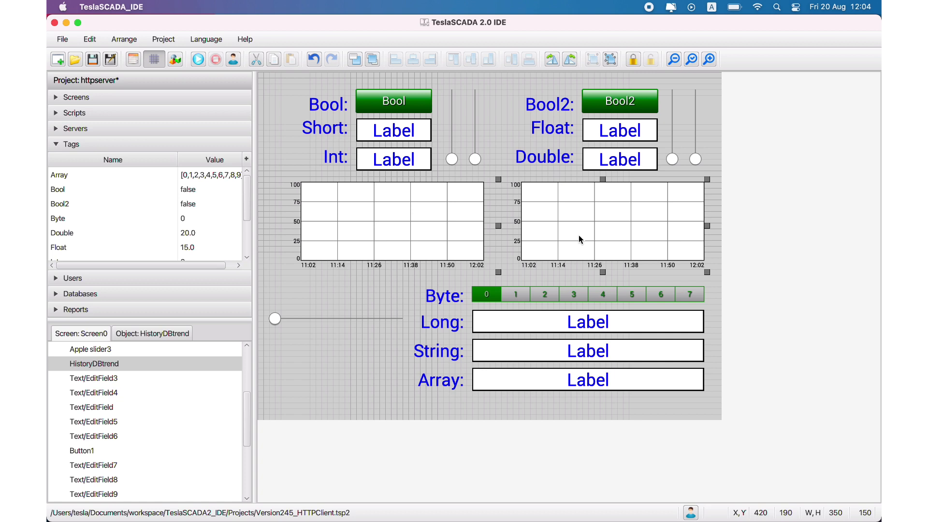
double_click(580, 236)
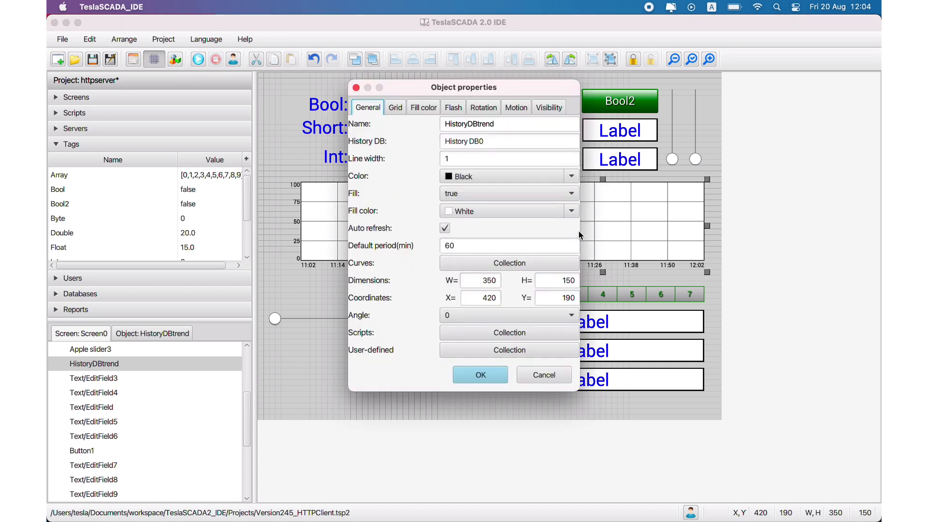
left_click(541, 375)
right_click(374, 338)
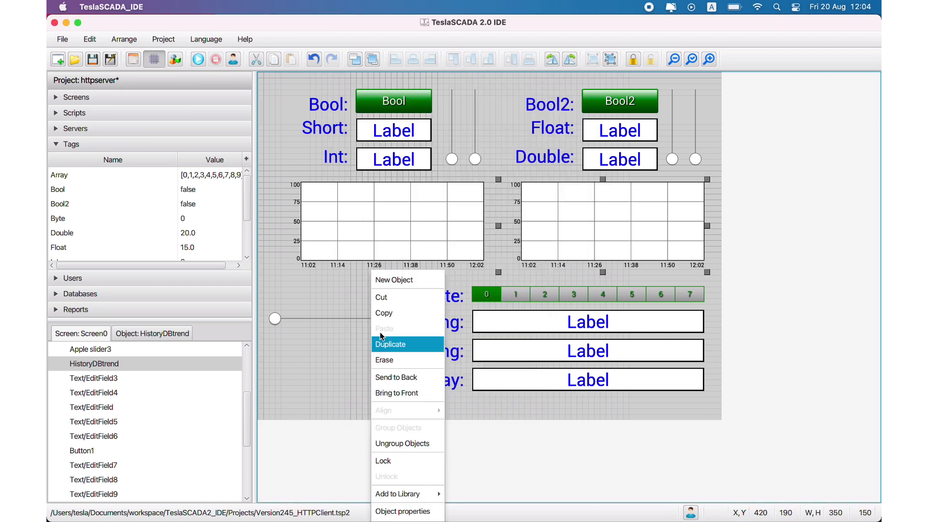
left_click(393, 280)
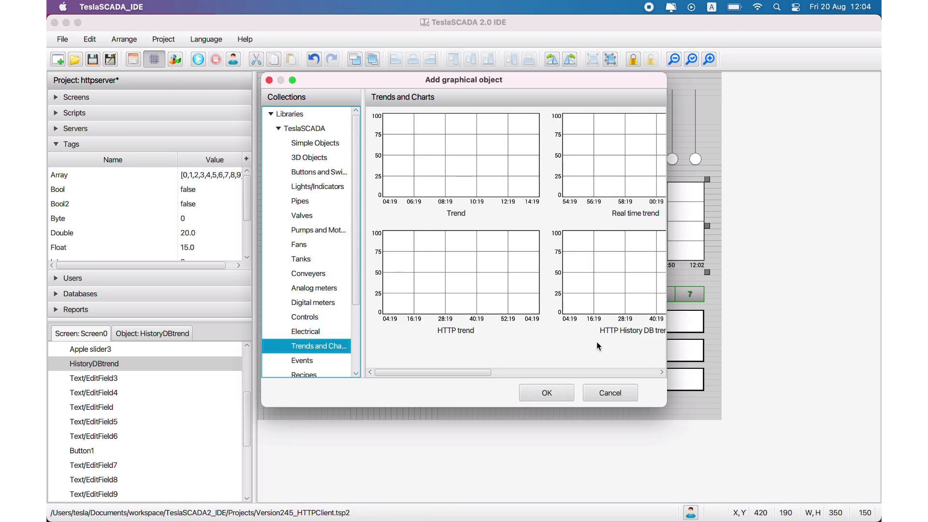
left_click(611, 394)
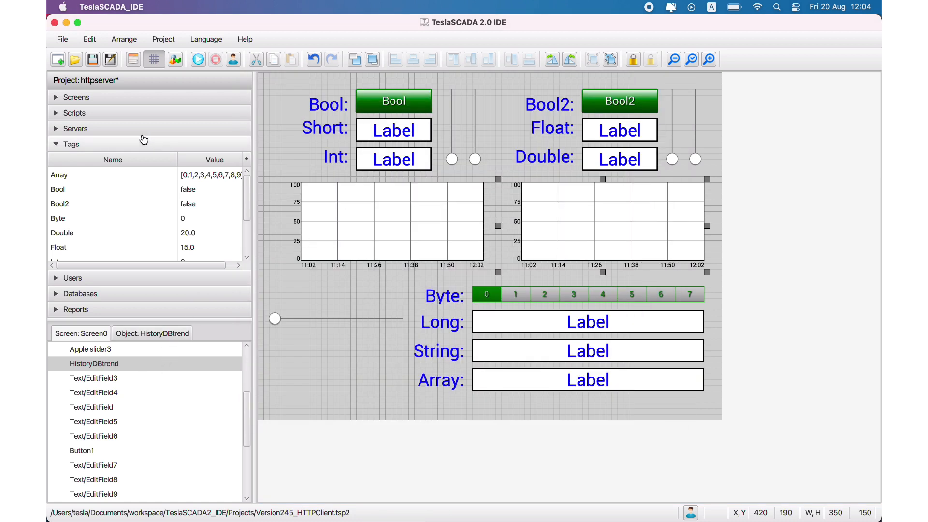
- Review the code of Script0 and the History DB setting of the HistoryDBtrend on Screen0, without changes
left_click(102, 117)
double_click(101, 140)
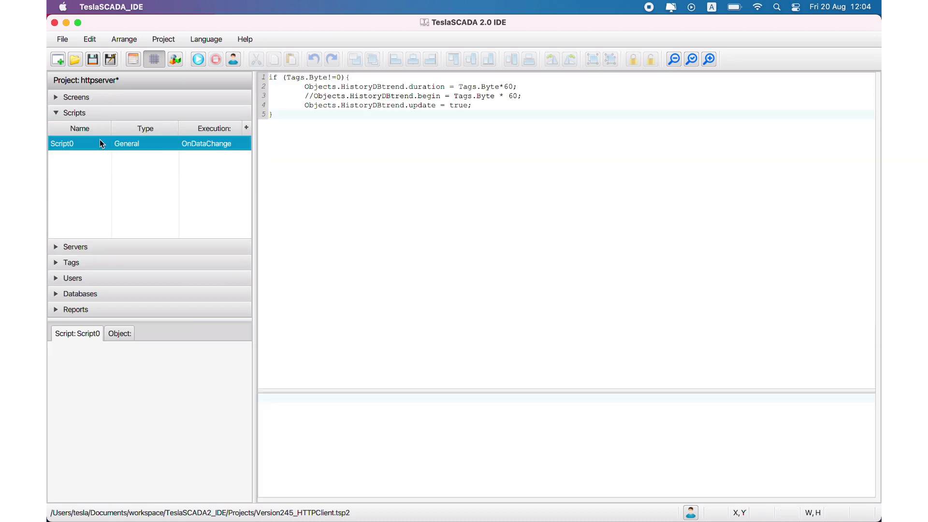
left_click(135, 99)
double_click(124, 127)
double_click(584, 218)
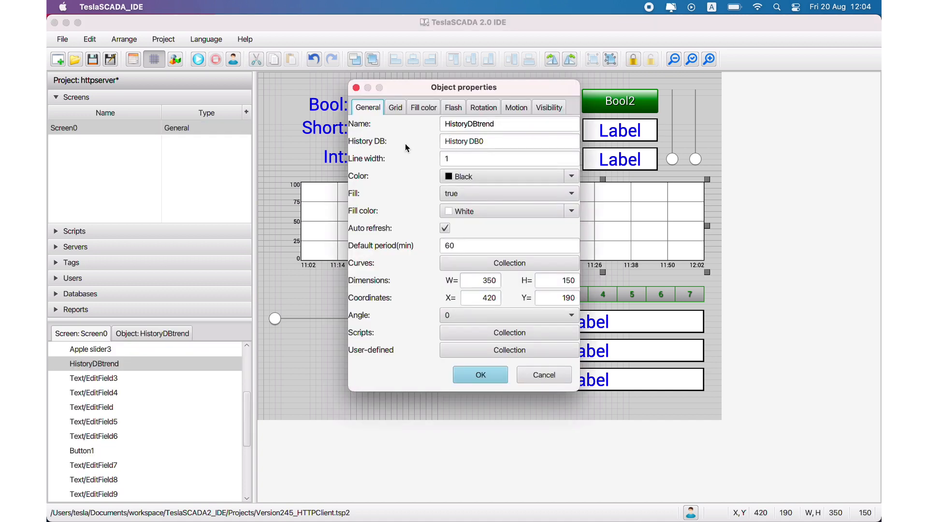
triple_click(483, 141)
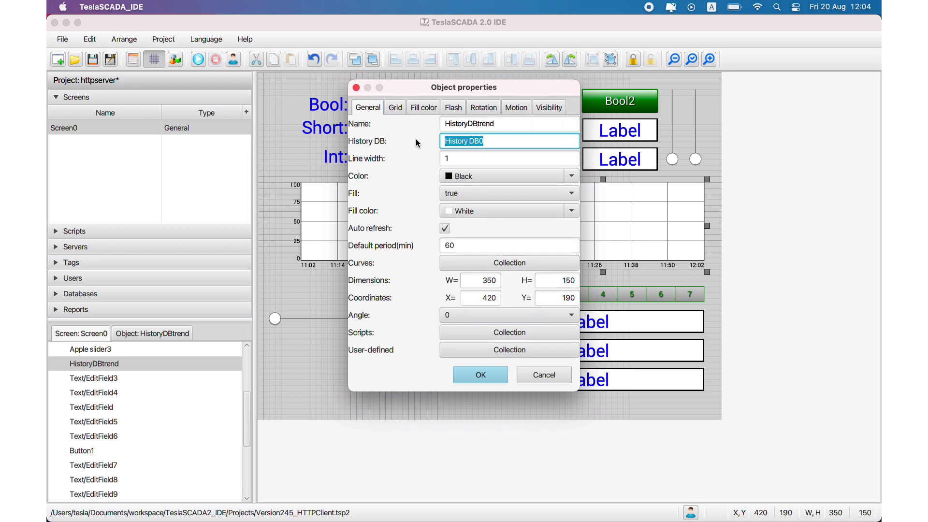
left_click(542, 373)
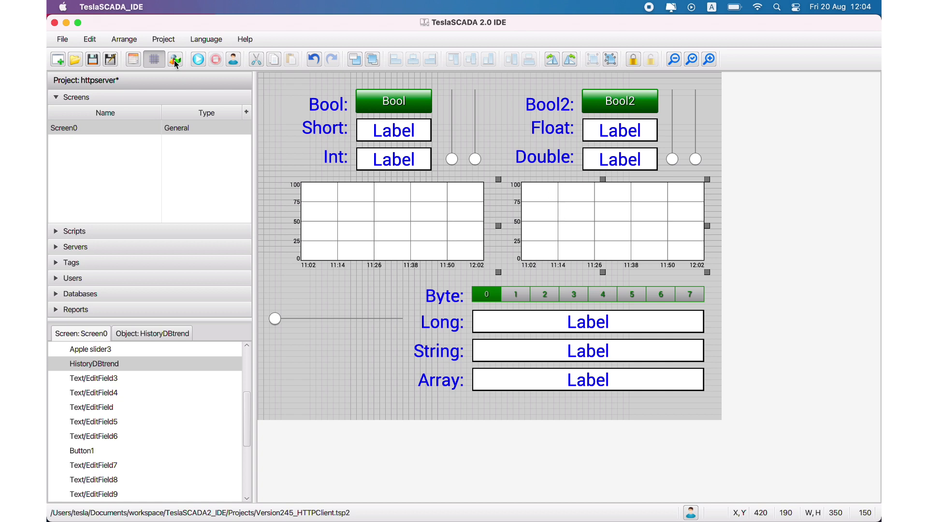
- Save the client project and import it for iOS as Version245_HTTPClient.tsp2db in the Projects folder, replacing the existing file
left_click(92, 59)
left_click(63, 41)
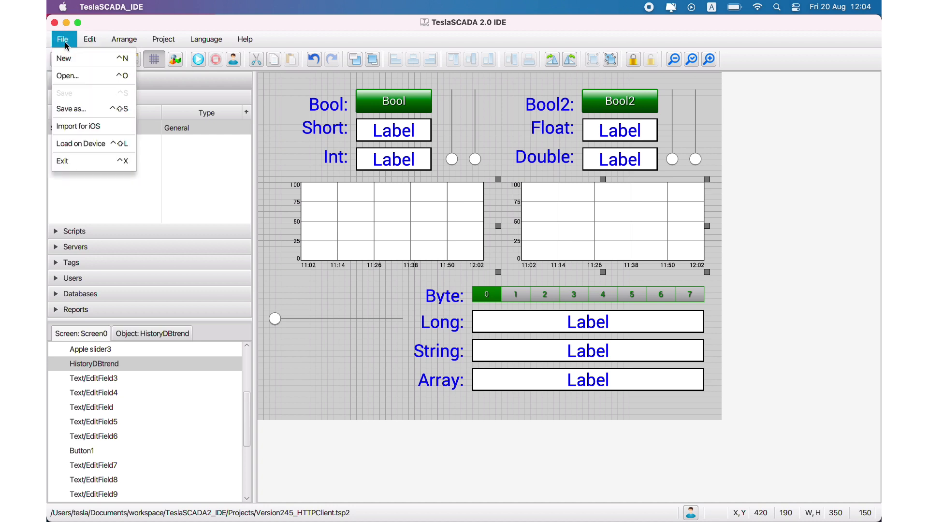
left_click(71, 128)
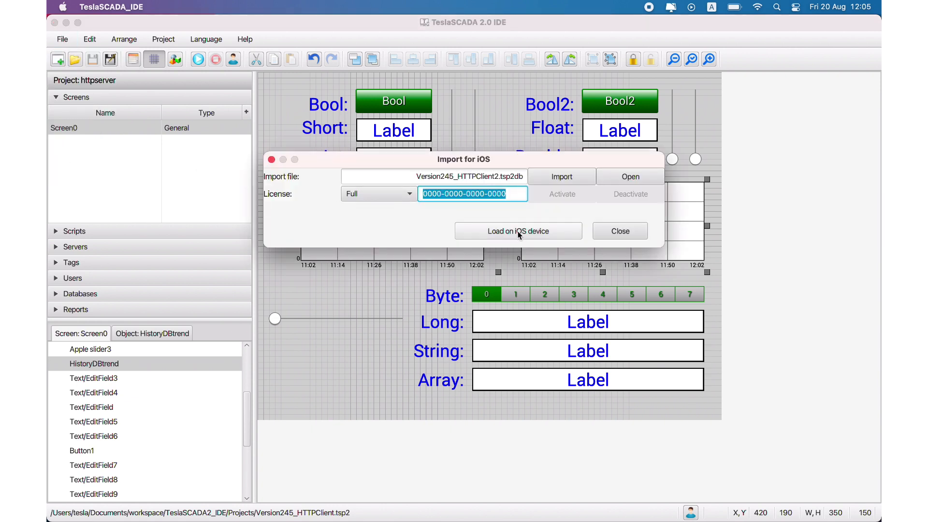
left_click(559, 178)
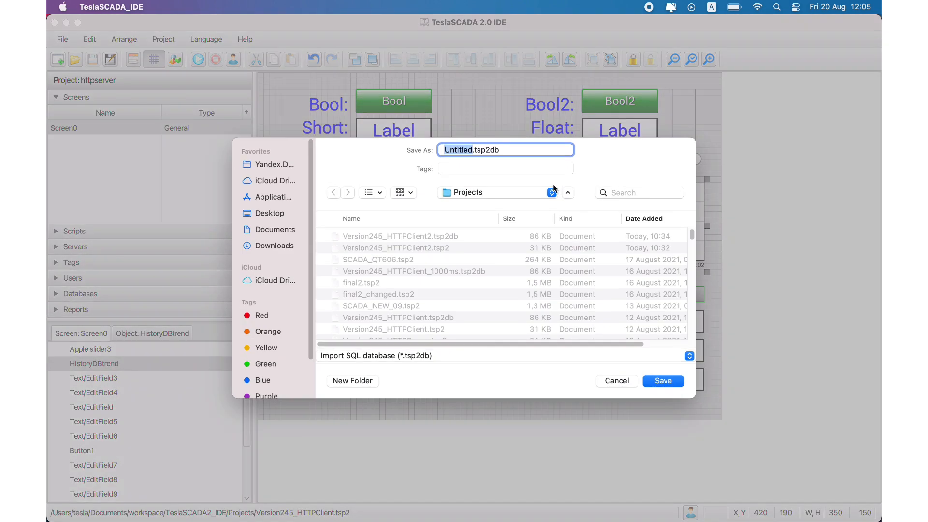
left_click(419, 330)
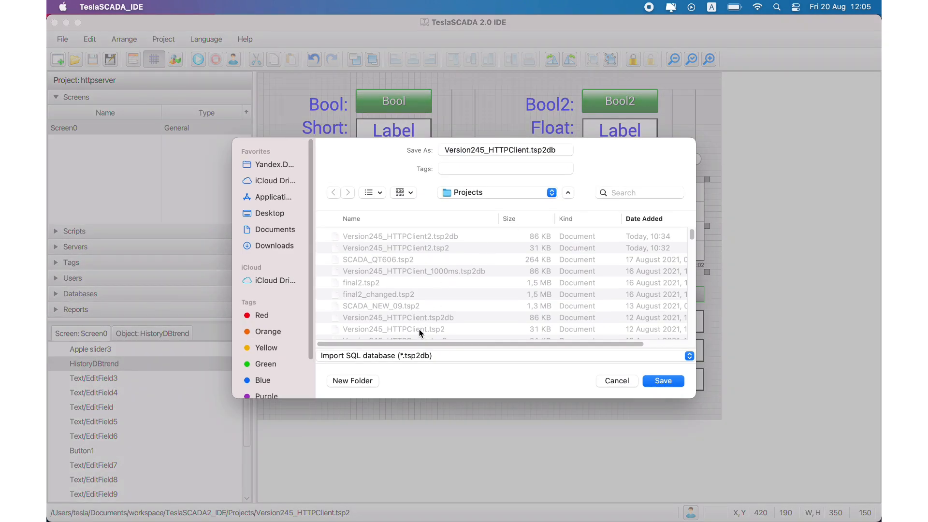
left_click(654, 381)
left_click(495, 329)
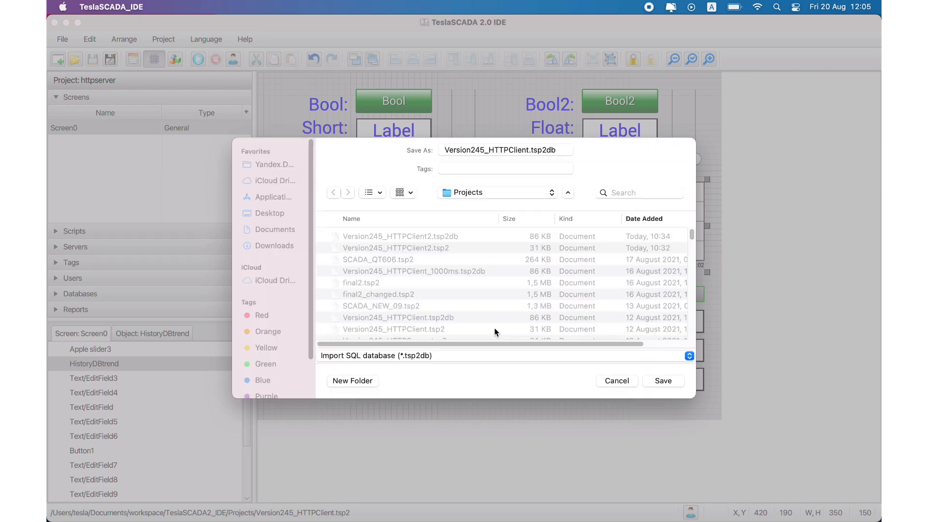
left_click(615, 235)
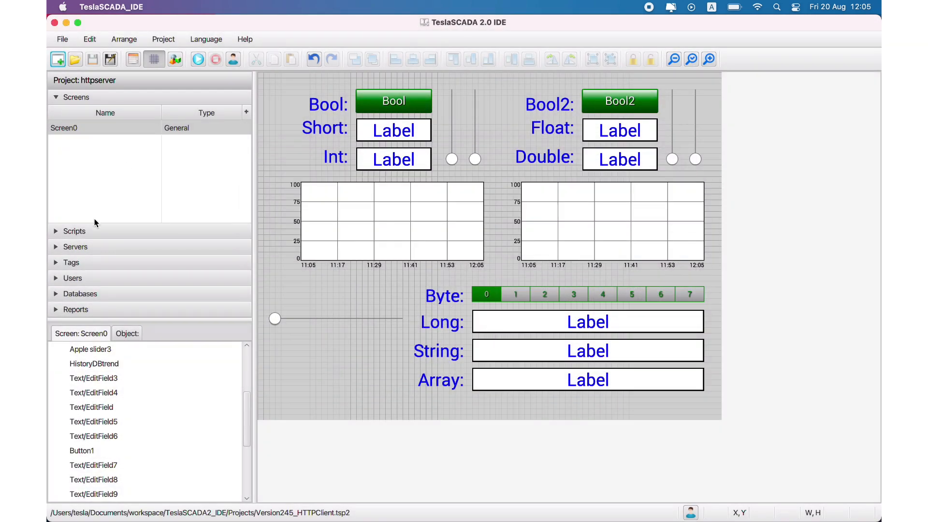
- Set the poll interval of HTTPServer1 to 1000
left_click(90, 248)
double_click(72, 145)
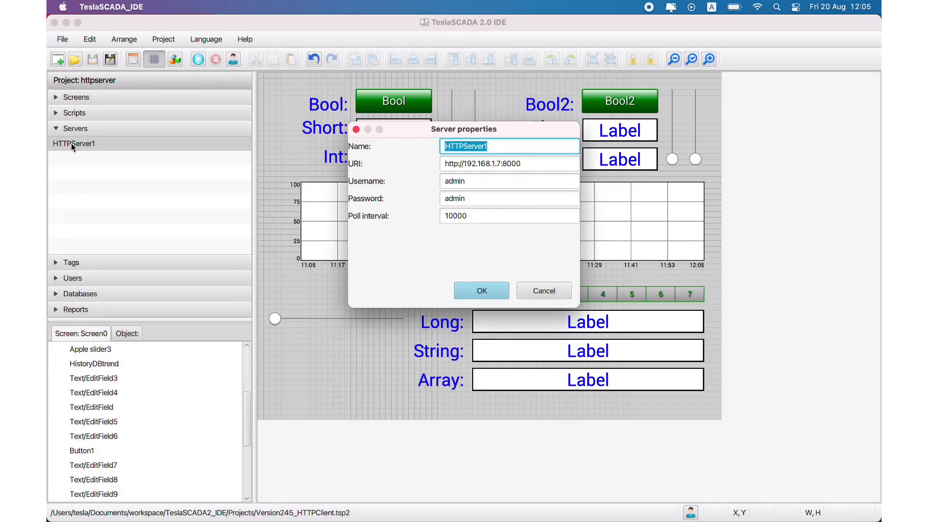
left_click(476, 213)
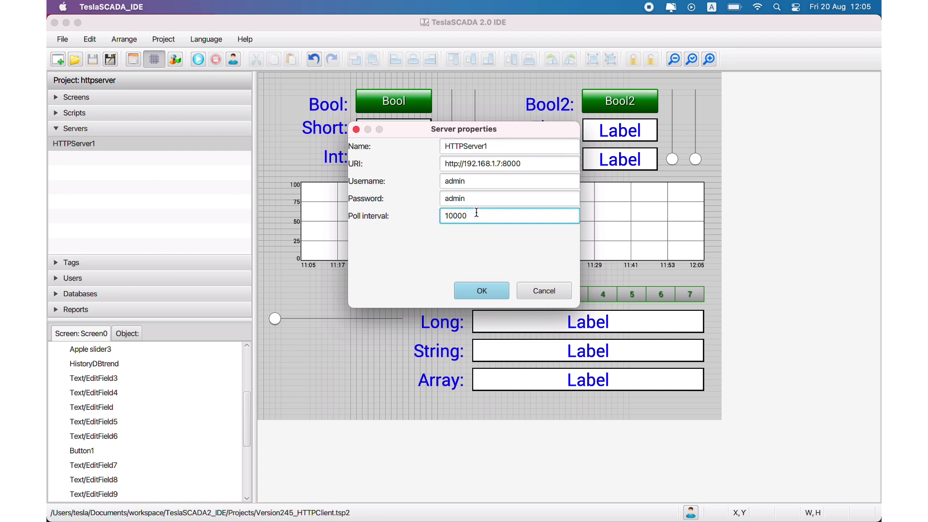
key("BackSpace")
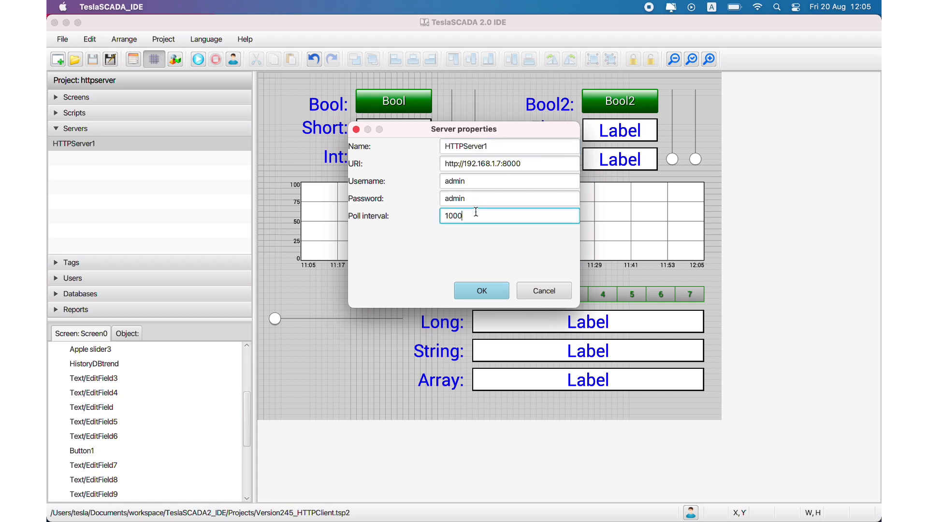
left_click(472, 290)
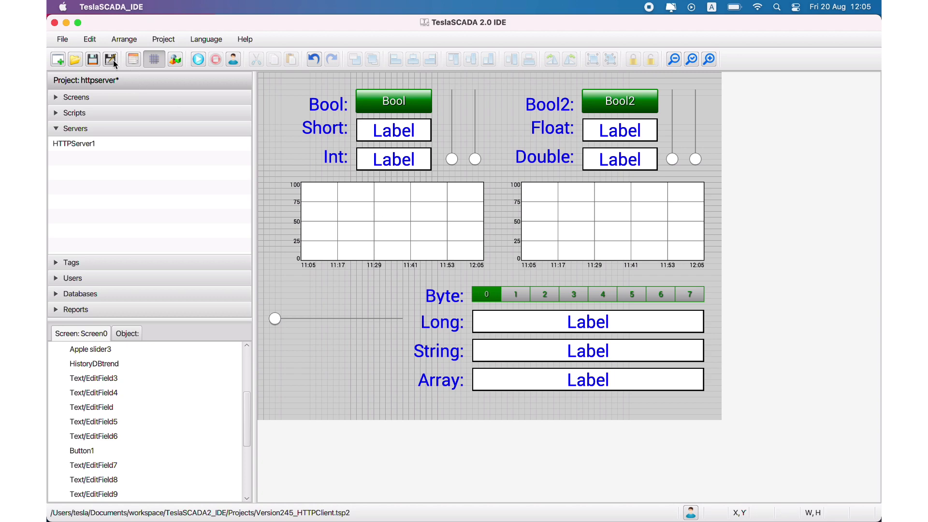
- Import the client project for iOS as Version245_HTTPClient.tsp2db in the Projects folder, replacing the existing file
left_click(66, 41)
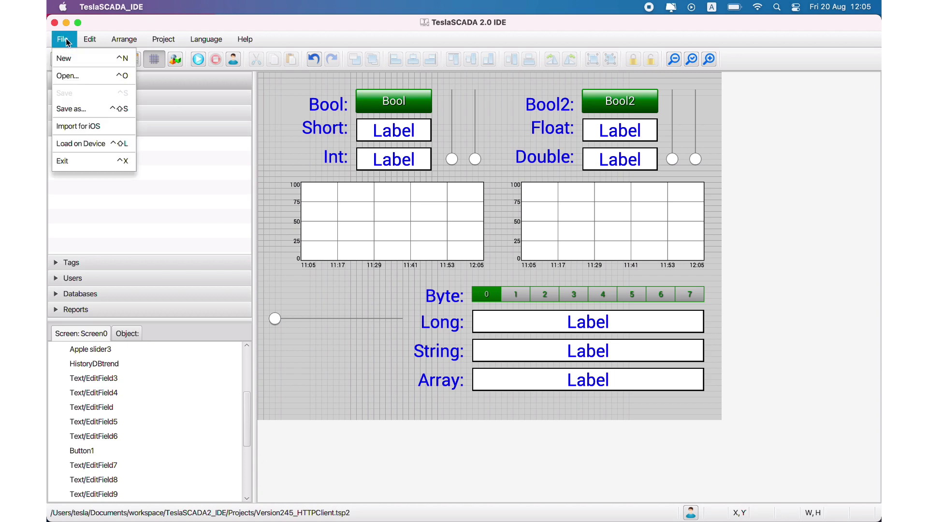
left_click(85, 127)
left_click(562, 177)
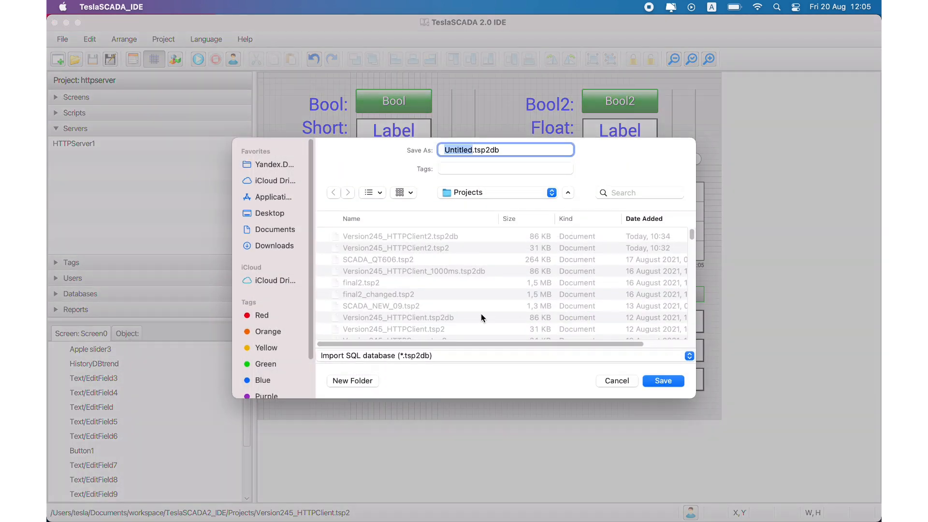
left_click(428, 330)
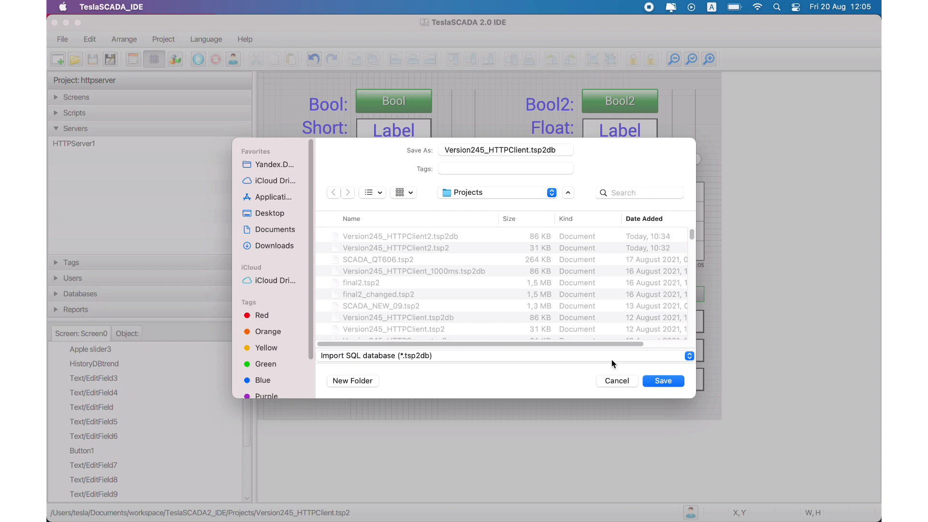
left_click(666, 385)
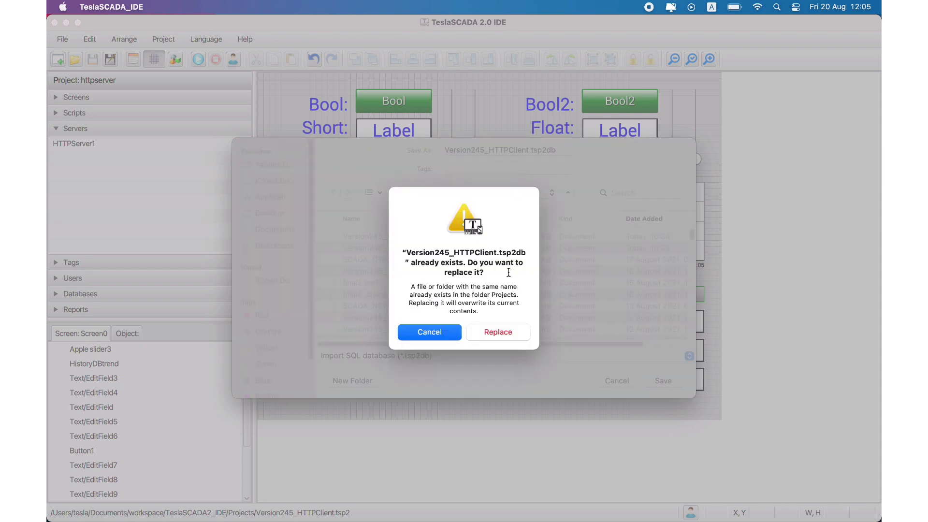
left_click(507, 330)
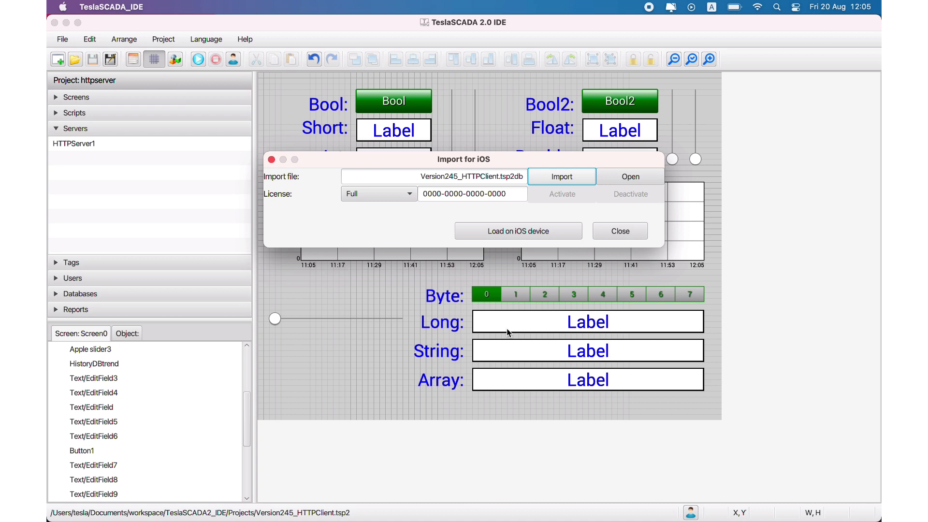
- Load the imported iOS project onto the discovered iPhone11,8 device and close the import dialogs
left_click(531, 235)
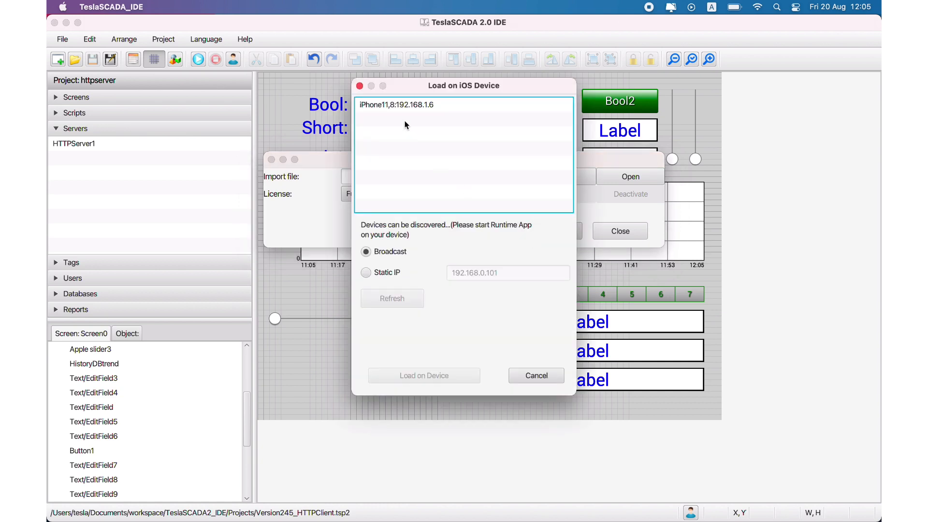
left_click(409, 102)
left_click(415, 374)
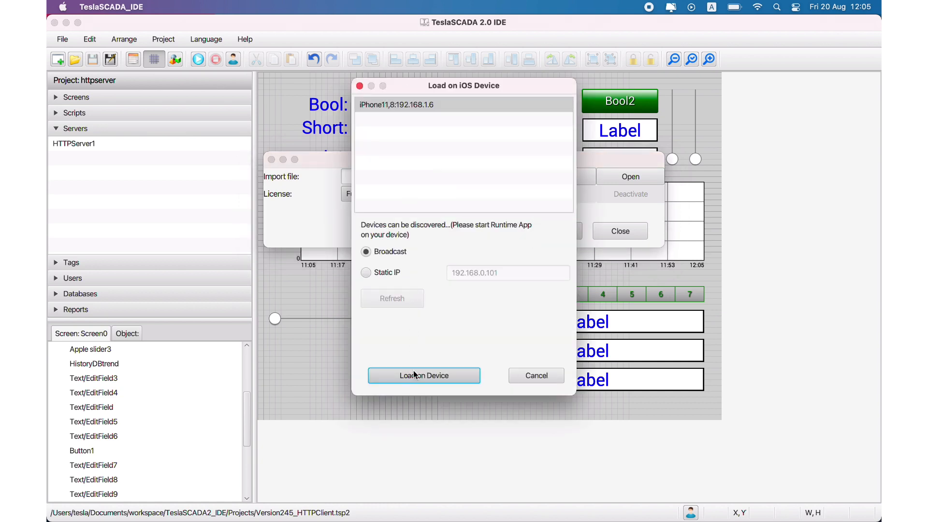
left_click(405, 108)
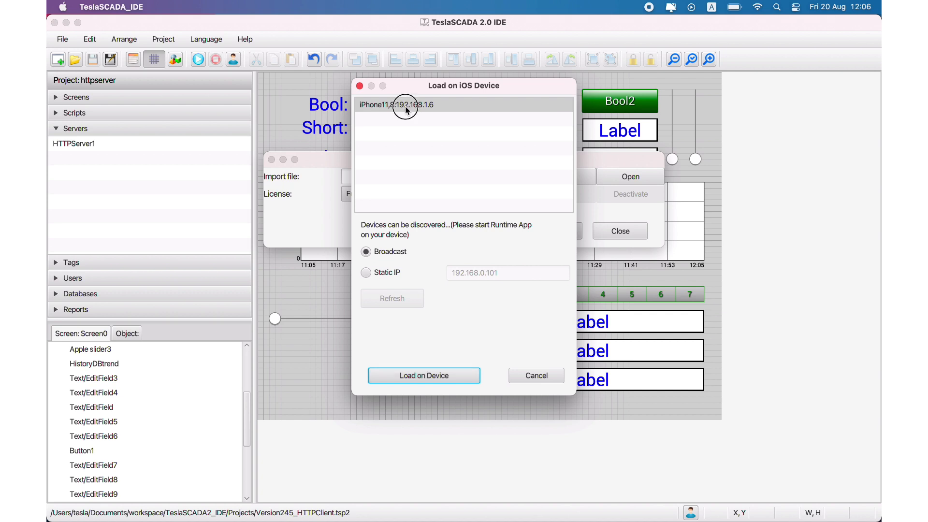
left_click(417, 374)
left_click(531, 378)
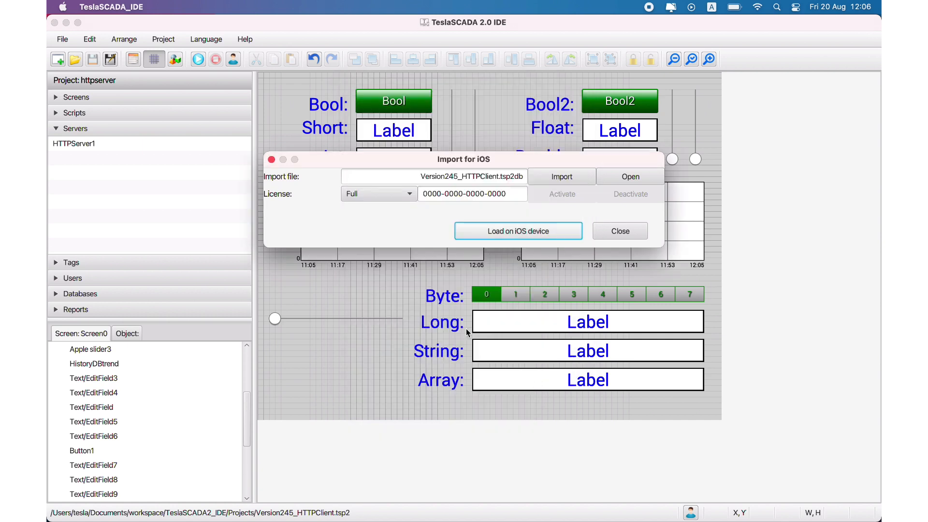
left_click(610, 230)
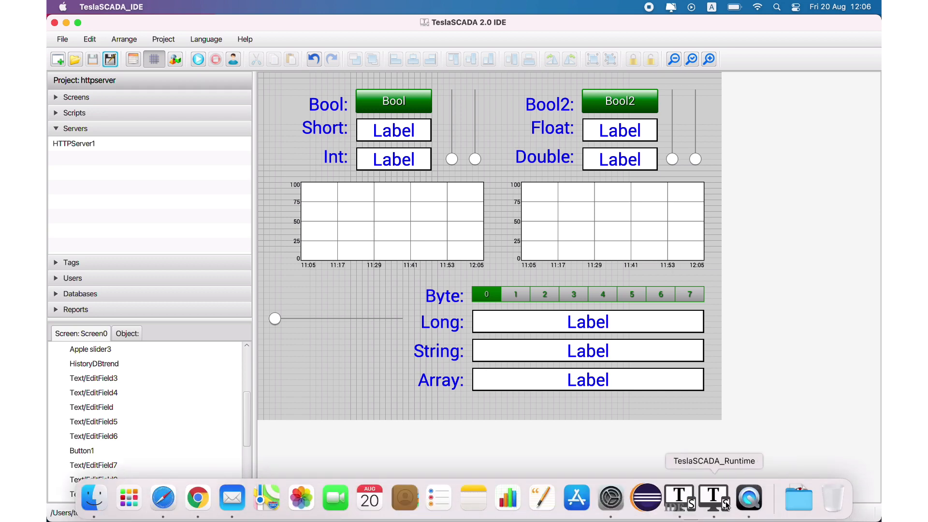
- Switch to TeslaSCADA Runtime, open Version245_HTTPServer.tsp2 from the Projects folder and run it
left_click(725, 505)
left_click(59, 57)
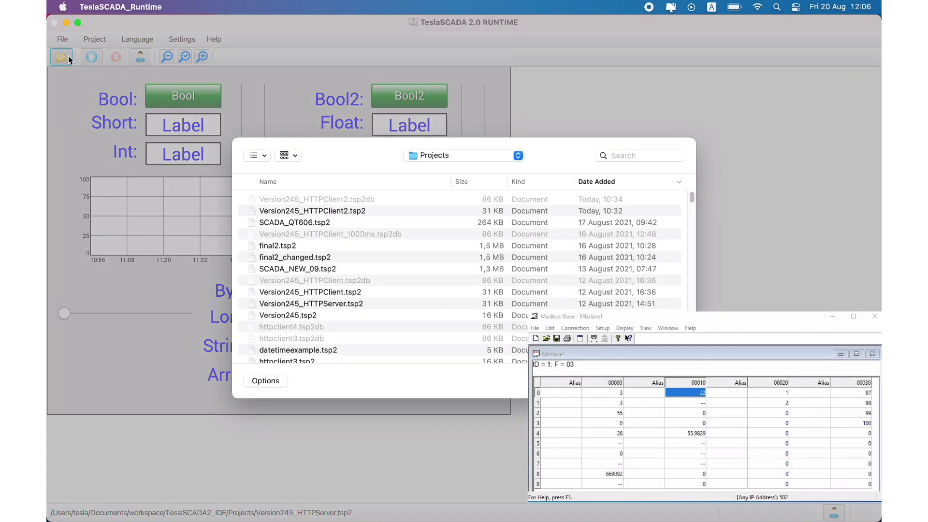
double_click(336, 303)
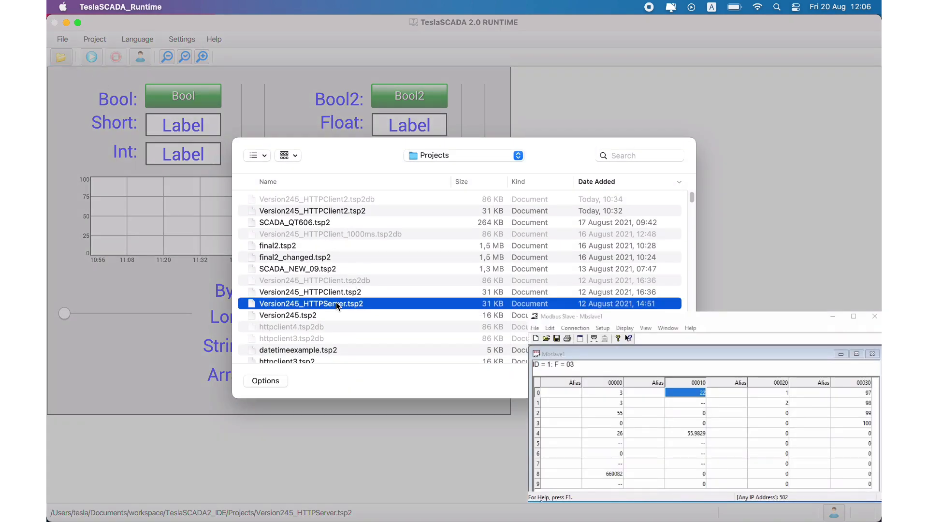
left_click(88, 54)
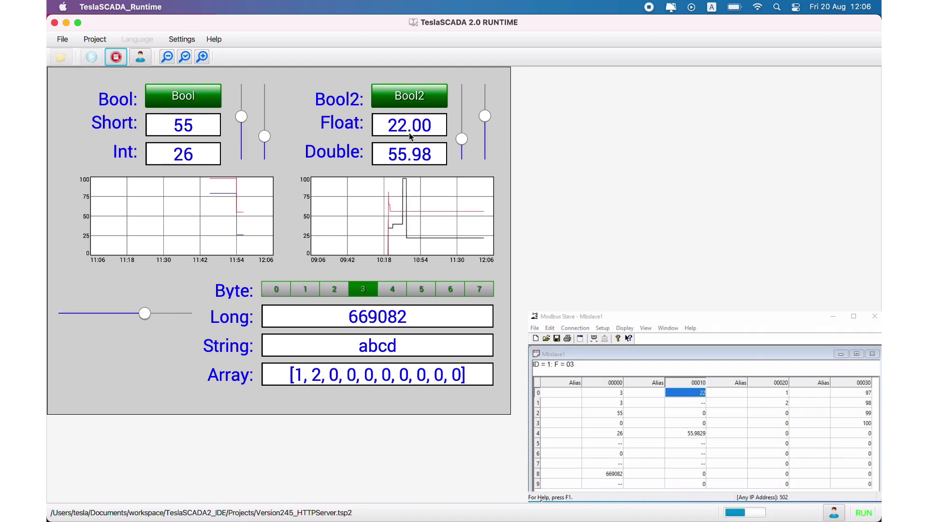
- Raise the Float slider on the running screen, and set the floating-point value in row 4 of column 00010 in Modbus Slave to 88
left_click_drag(459, 140, 460, 106)
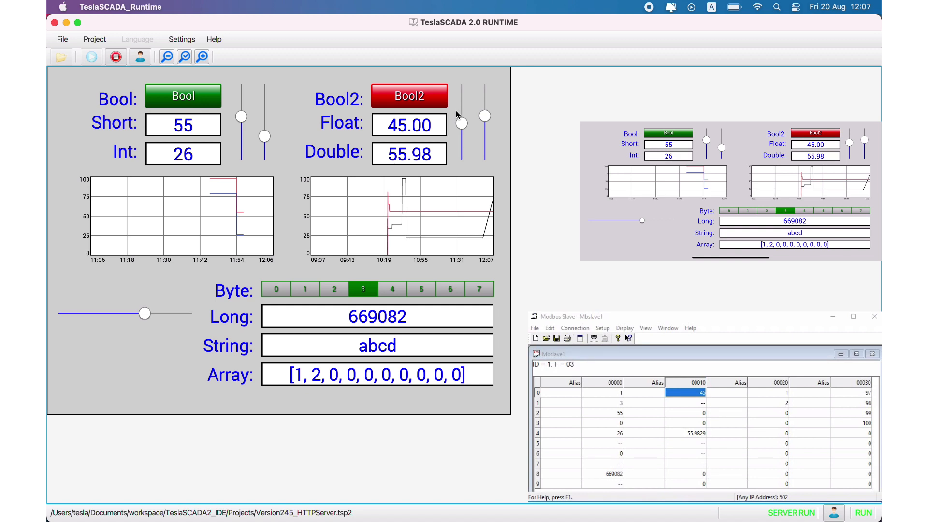
double_click(693, 433)
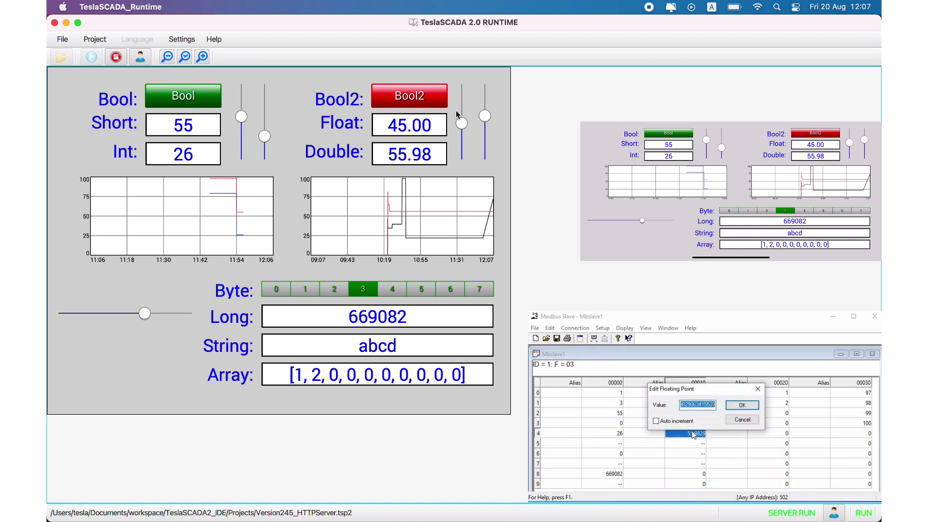
type("88")
left_click(742, 405)
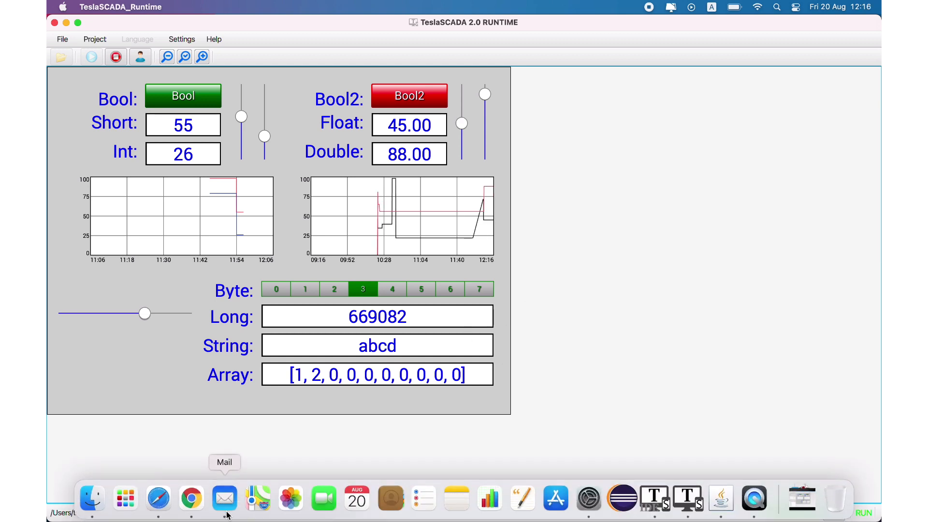
- Switch to Google Chrome and open the HTTP server's page at 192.168.1.7:8000
left_click(196, 509)
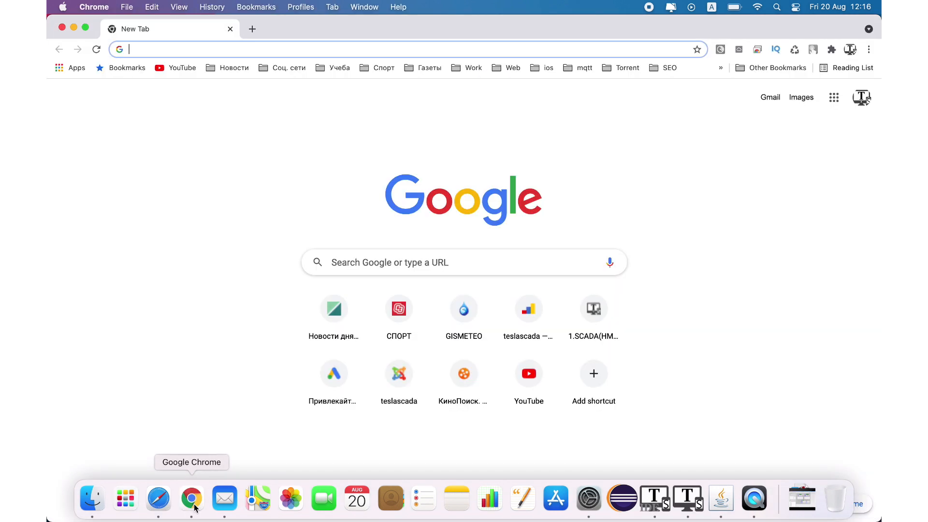
left_click(308, 50)
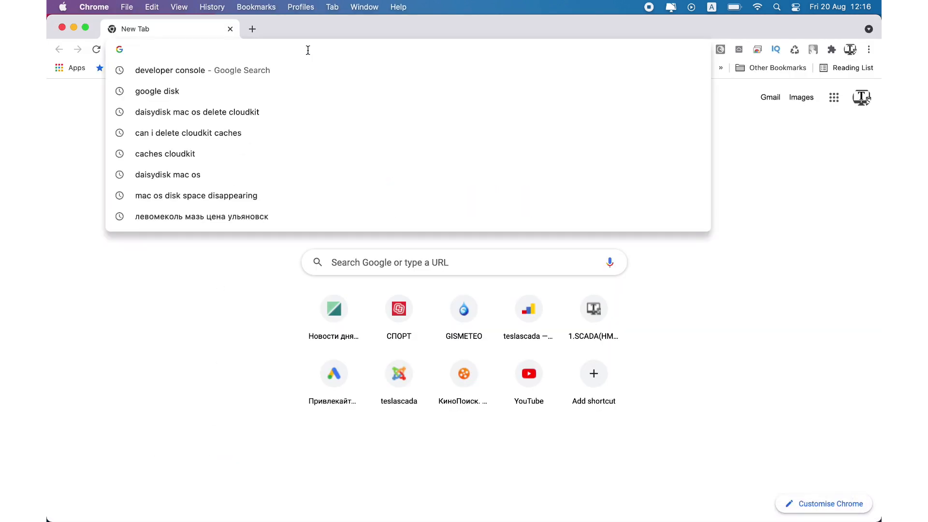
type("192.168.1.3:8000")
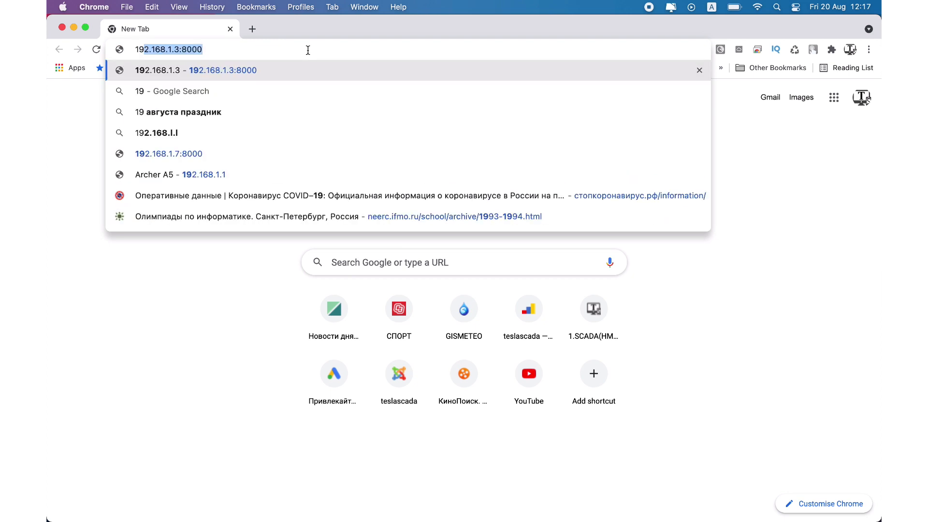
key("Right")
key("Left")
key("Left")
key("Left")
key("Left")
key("Left")
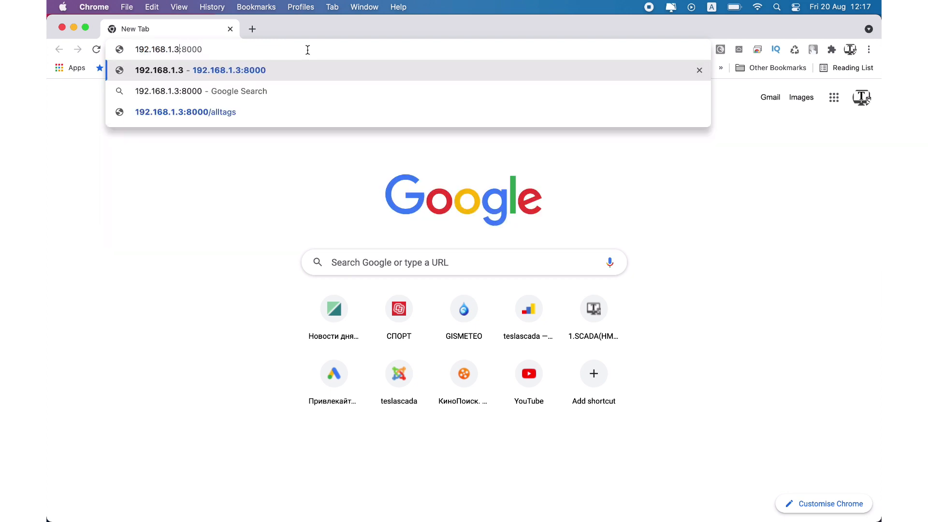
key("BackSpace")
type("7")
key("Return")
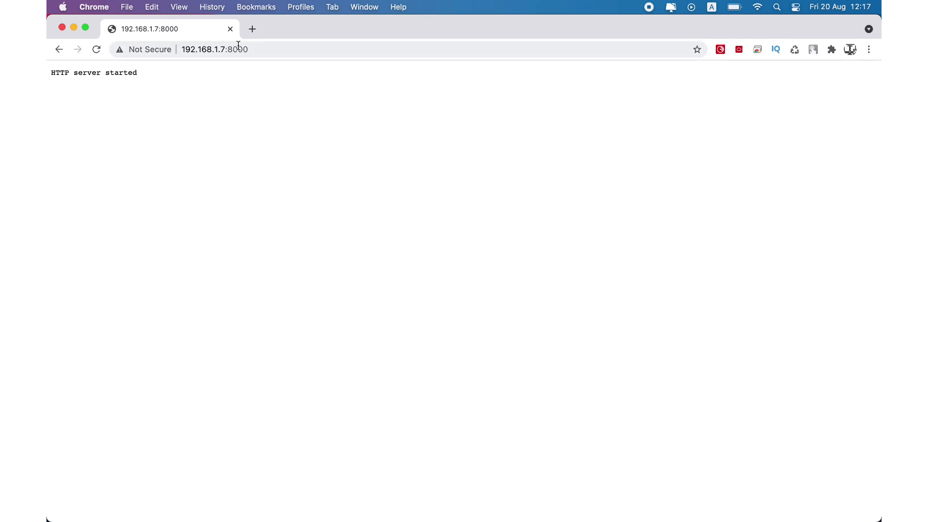
- Request the server's tags in the browser at 192.168.1.7:8000/tags
left_click(263, 52)
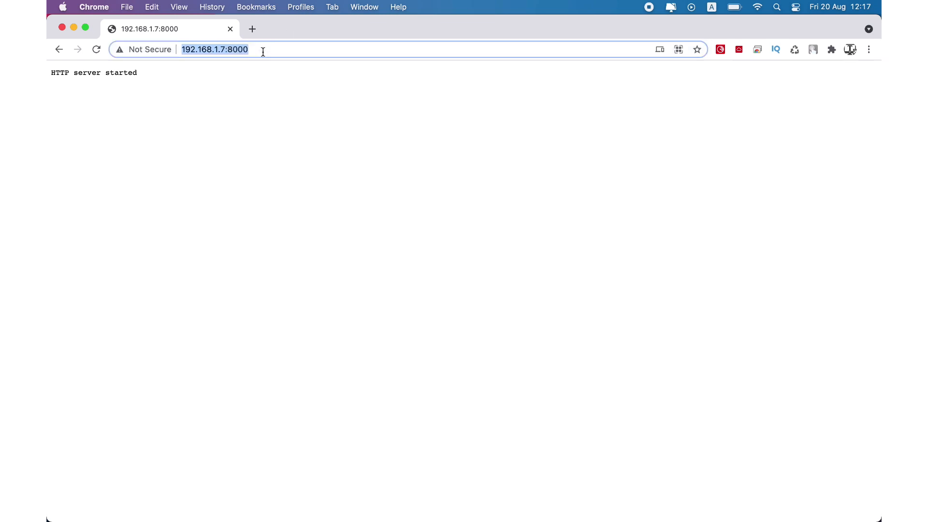
left_click(263, 52)
type("t")
key("BackSpace")
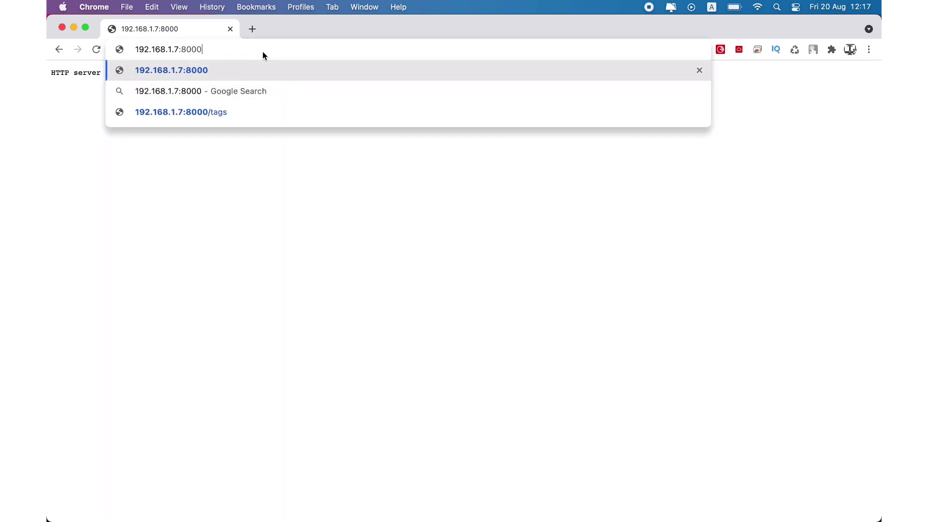
type("/tags")
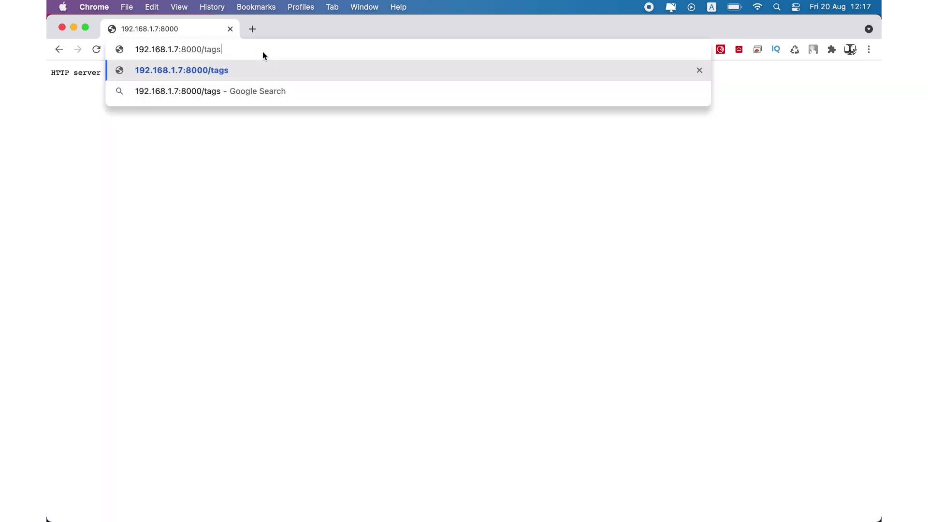
key("Return")
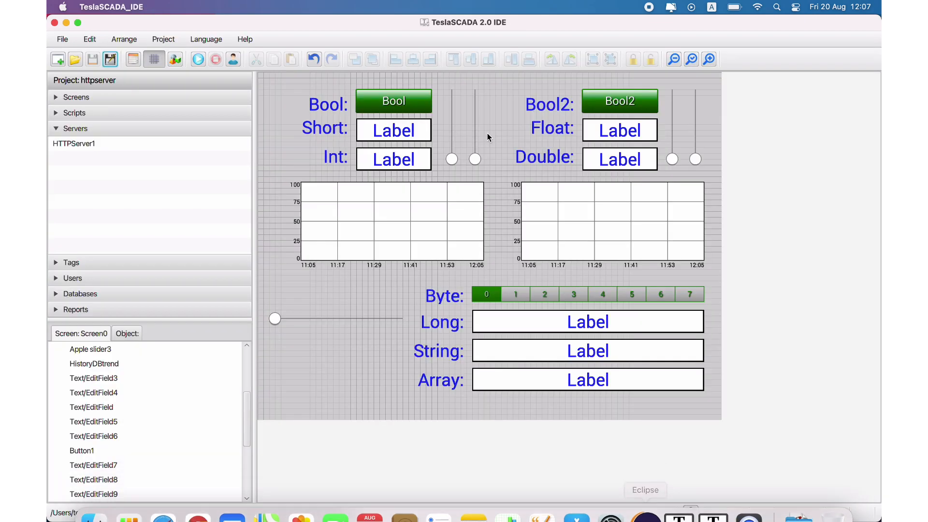
left_click(133, 59)
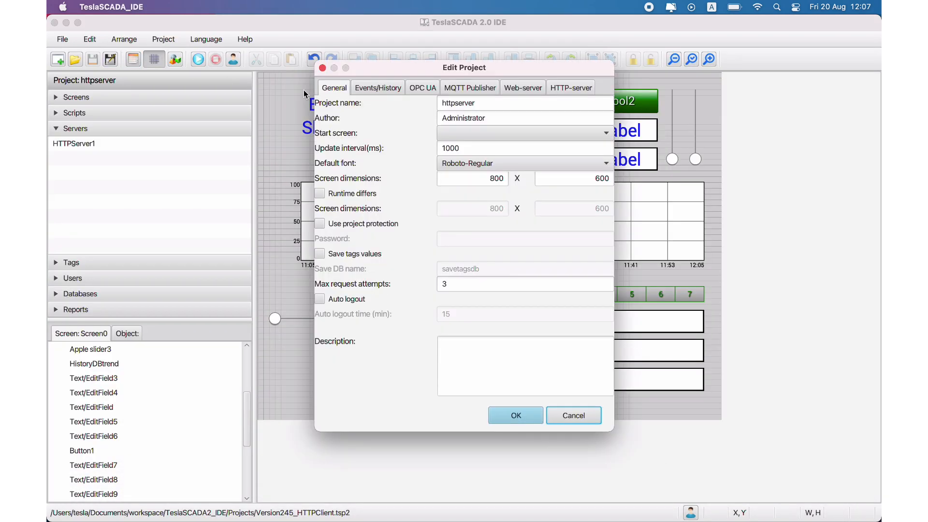
left_click(516, 91)
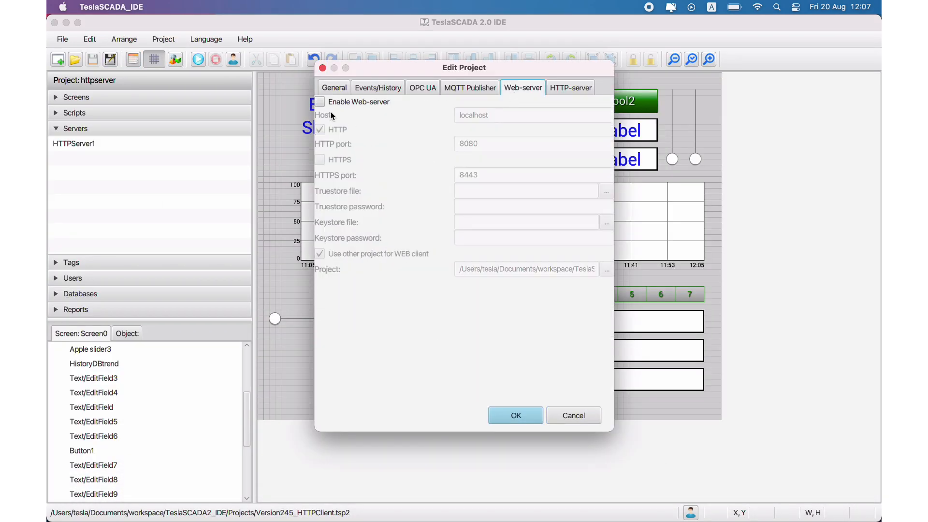
left_click(586, 415)
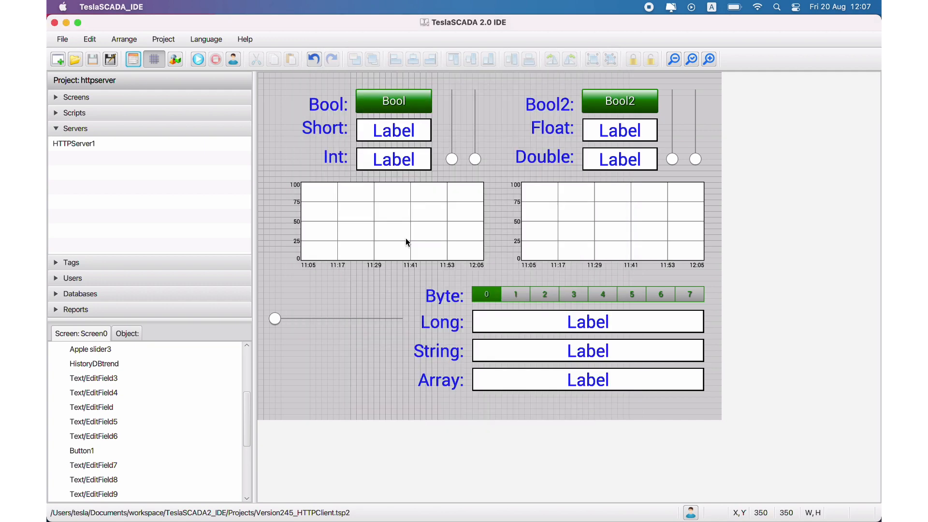
- Open Version245_HTTPServer.tsp2 in TeslaSCADA IDE and choose Version245_HTTPClient.tsp2 as the WEB client project in its Web-server settings
left_click(76, 60)
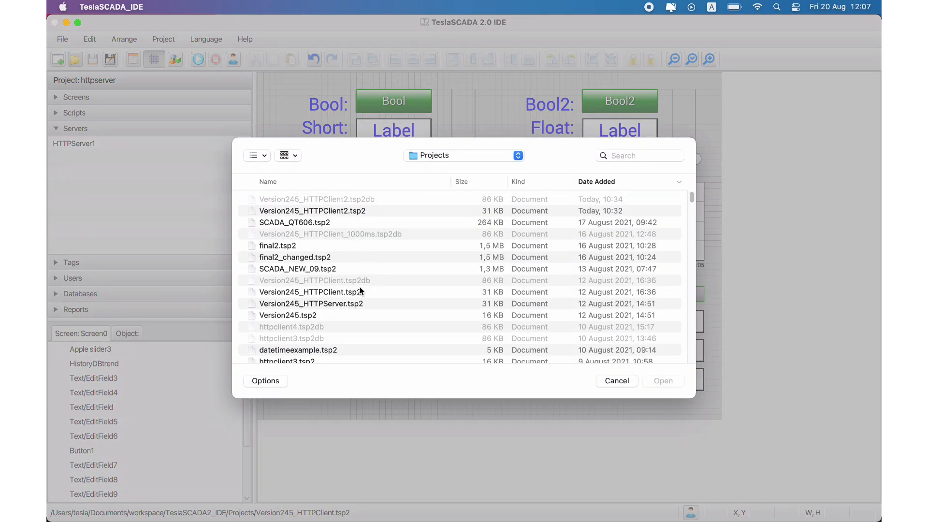
double_click(345, 303)
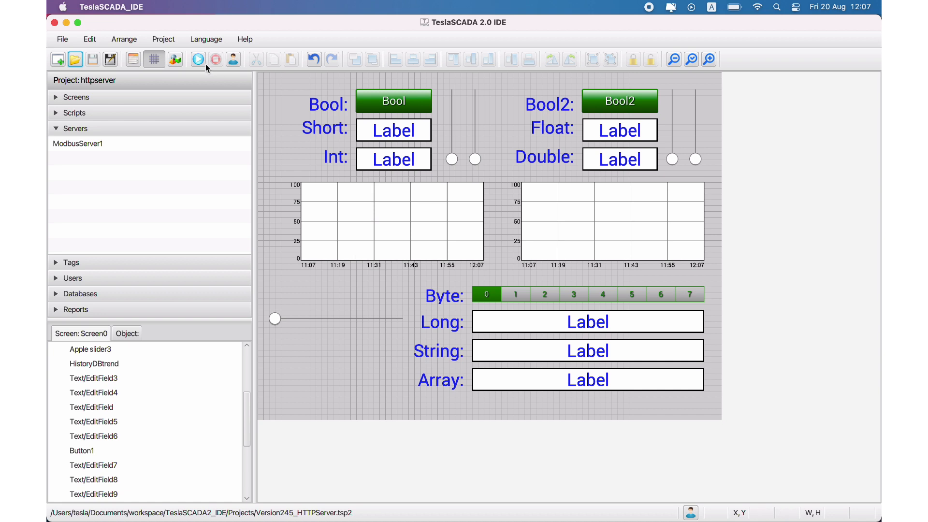
left_click(133, 60)
left_click(505, 91)
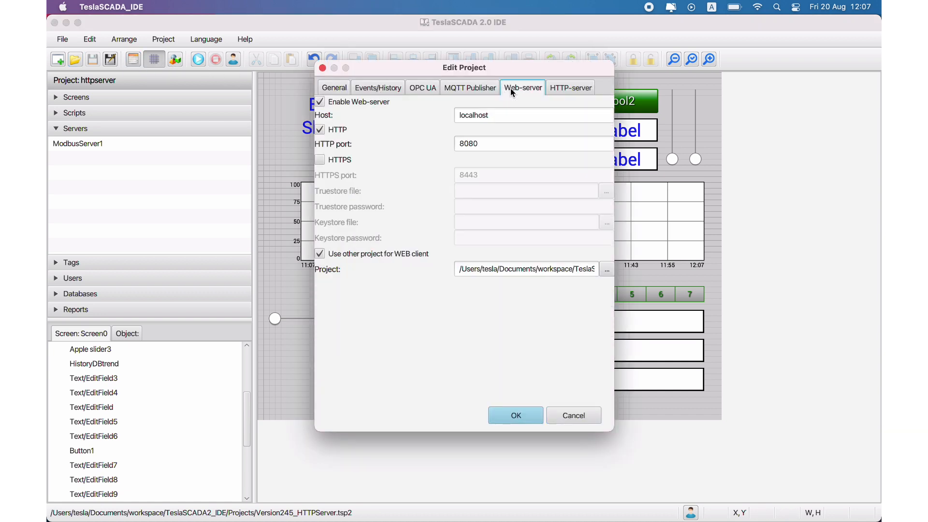
left_click_drag(556, 269, 620, 269)
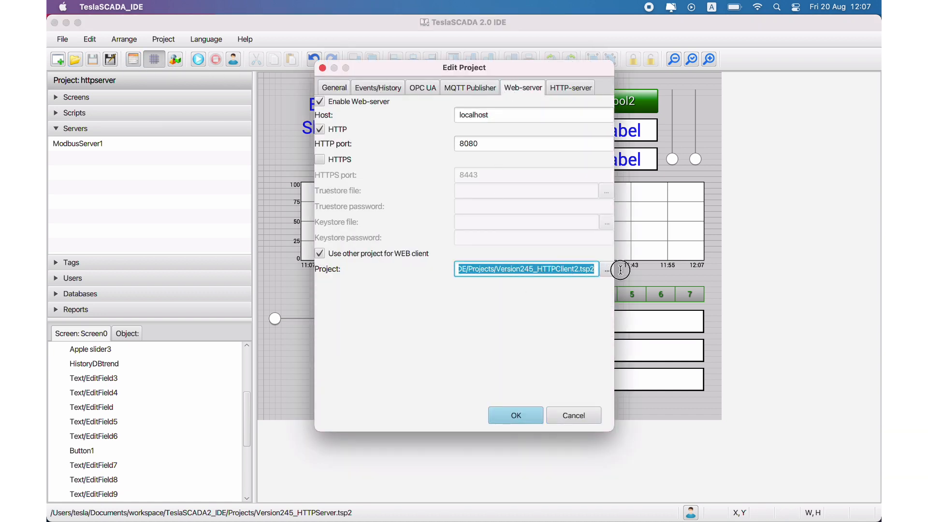
left_click(607, 273)
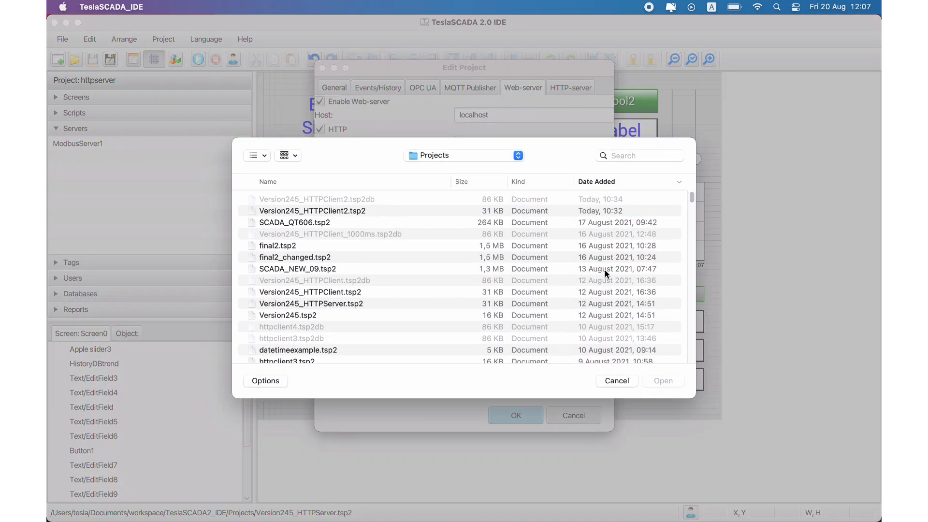
double_click(321, 294)
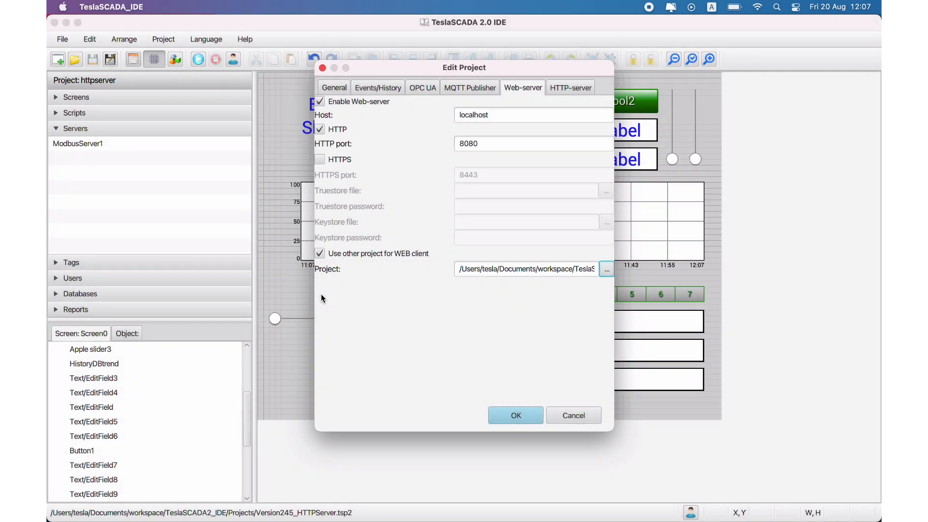
left_click(535, 413)
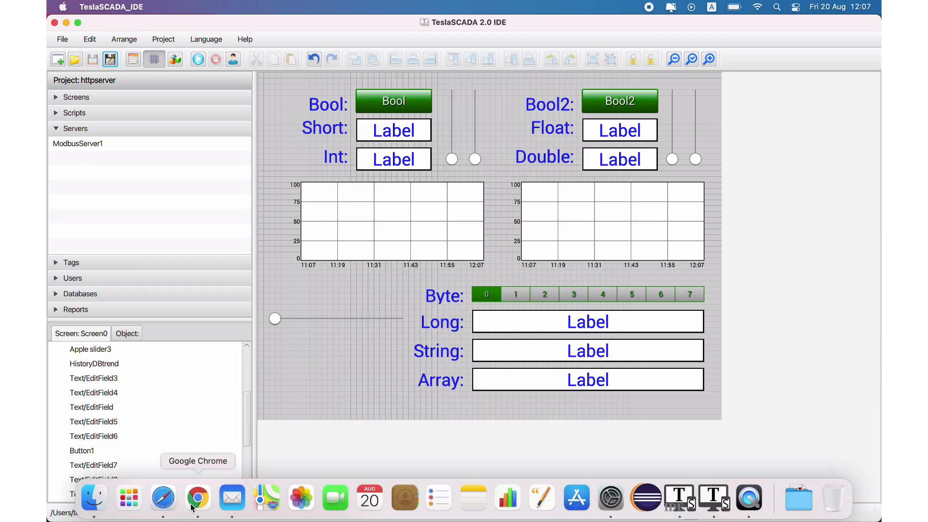
- Switch to Google Chrome, open the TeslaSCADA2 web client at localhost:8080 and run its loaded project
left_click(192, 505)
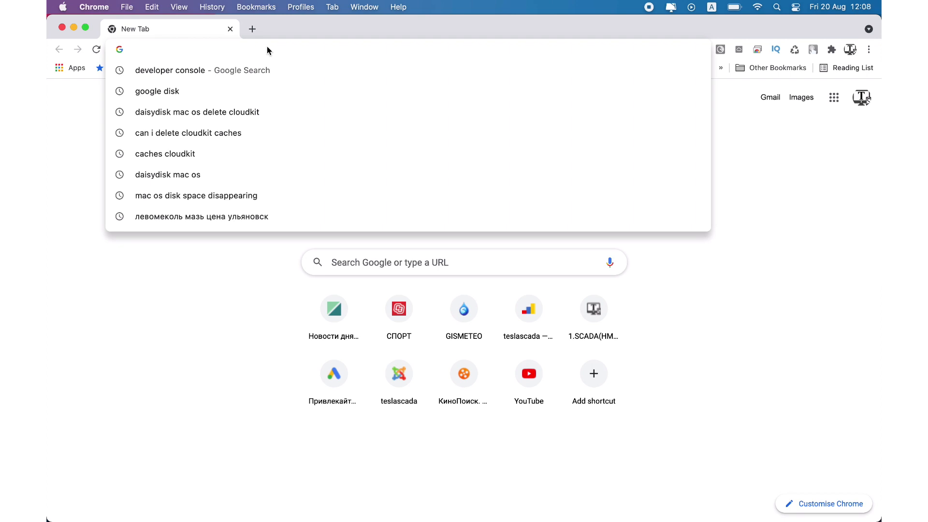
type("lo")
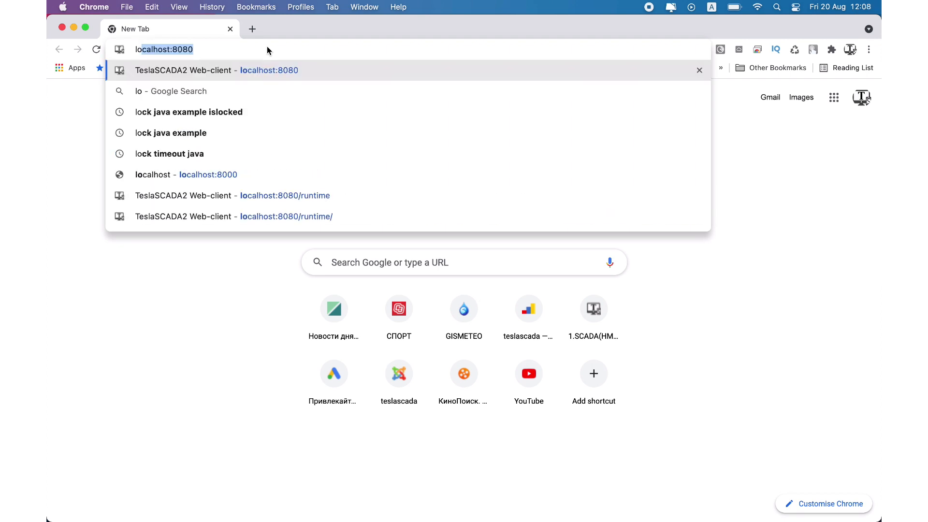
key("Return")
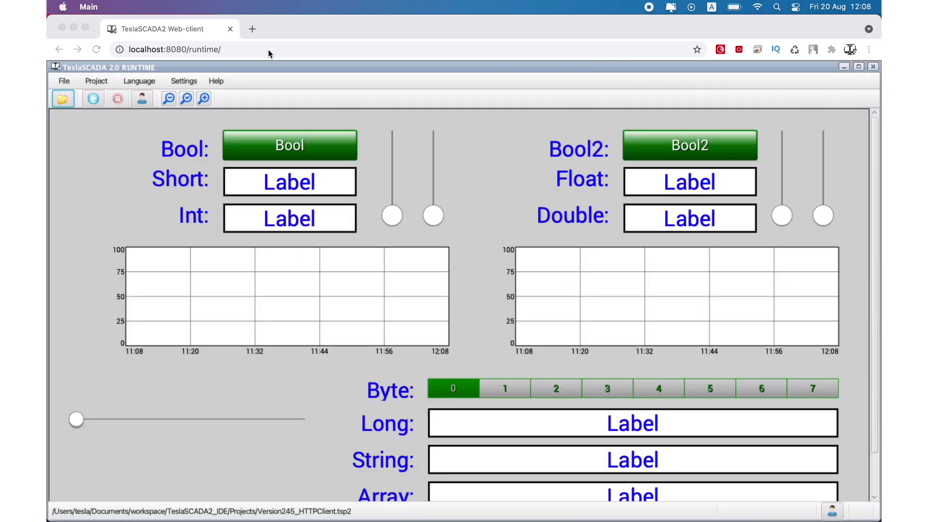
left_click(168, 99)
left_click(94, 101)
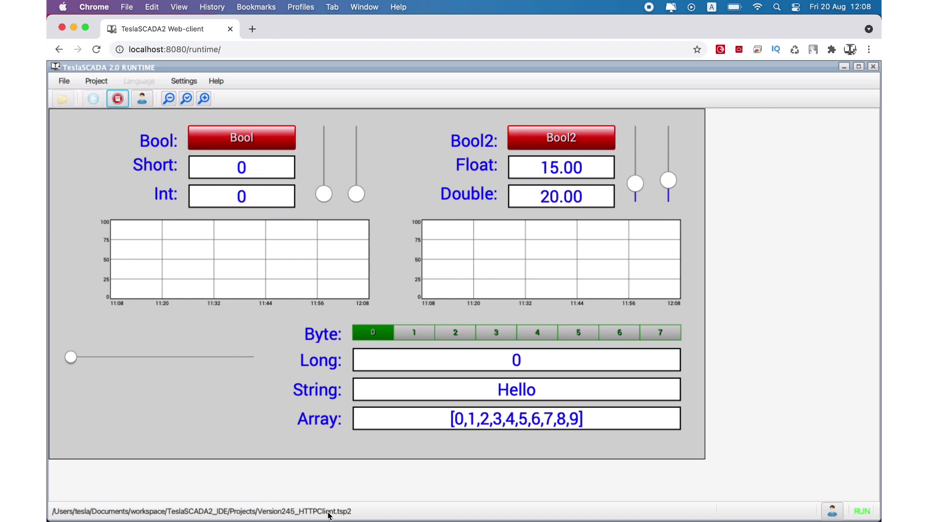
- Switch to TeslaSCADA Runtime and compare the running server project's values with those in the web client
mouse_move(635, 521)
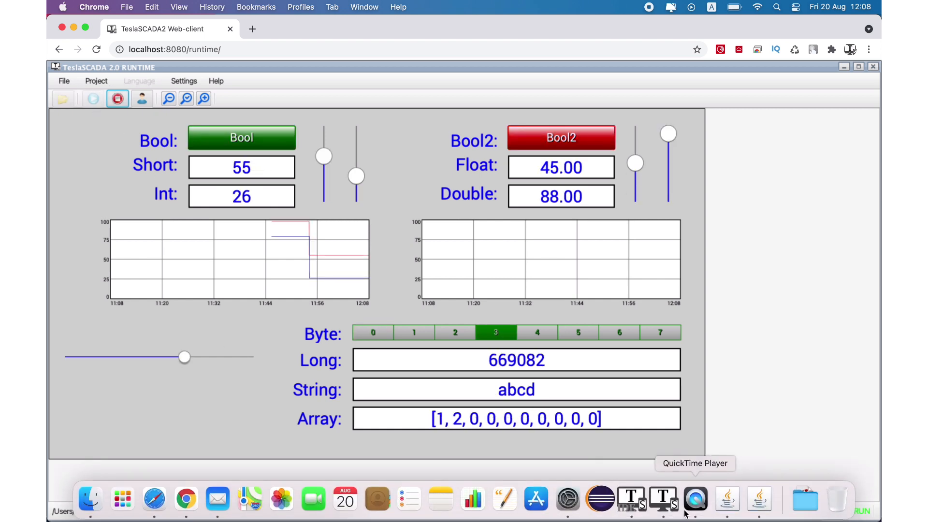
left_click(675, 510)
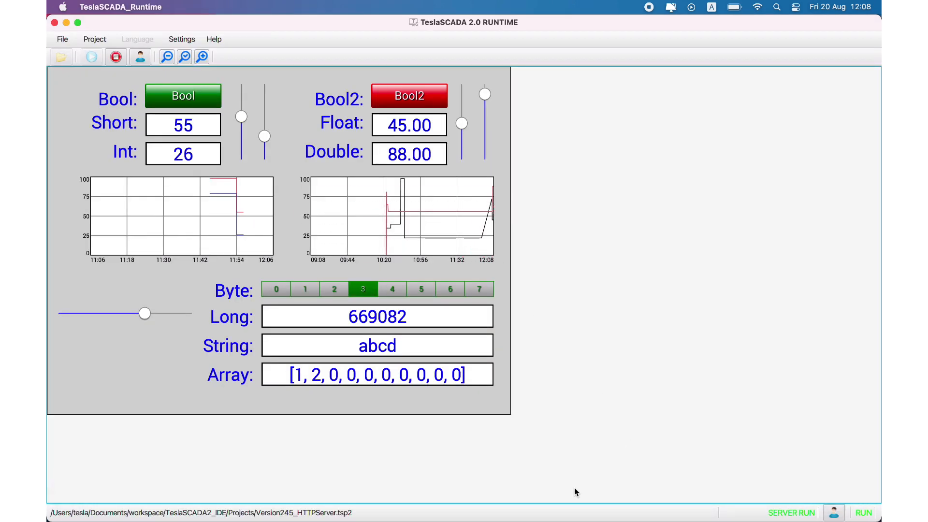
- Switch to TeslaSCADA IDE and examine the project's MQTT Publisher settings with the publisher enabled, then discard the change
mouse_move(666, 510)
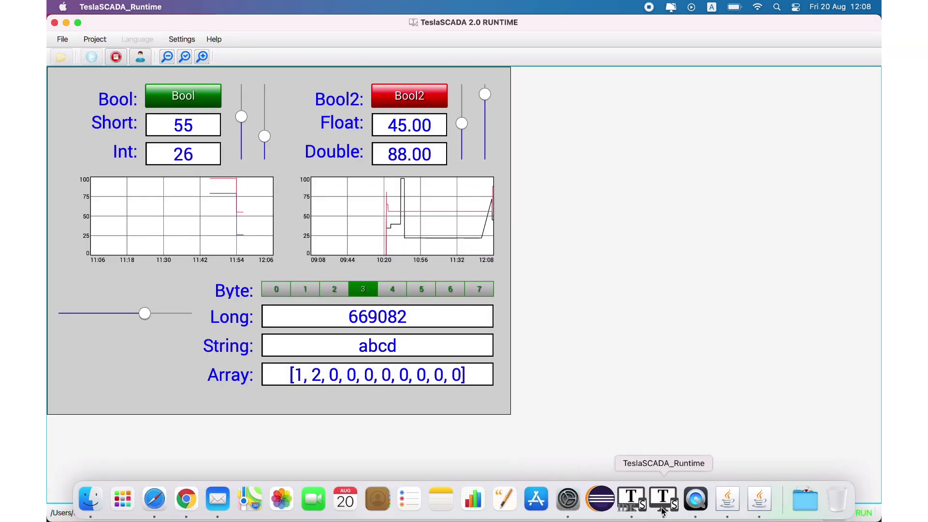
left_click(634, 509)
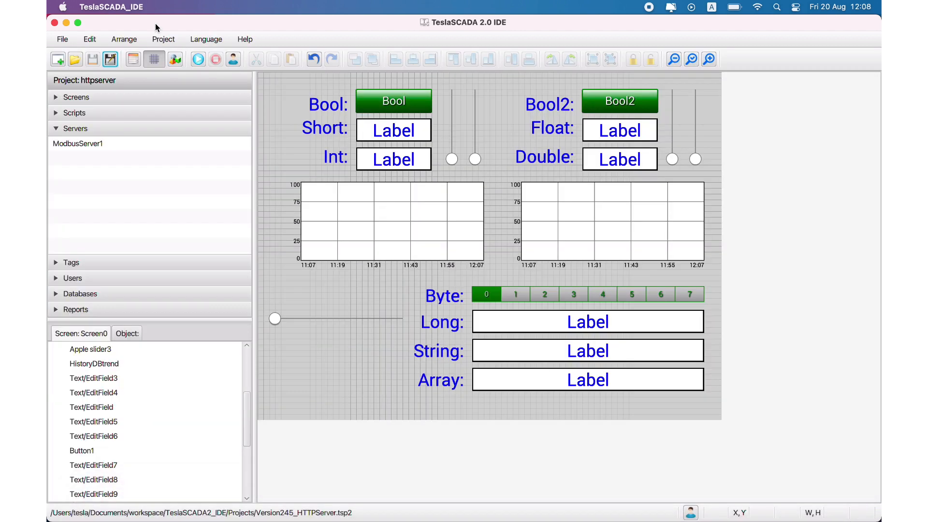
left_click(138, 59)
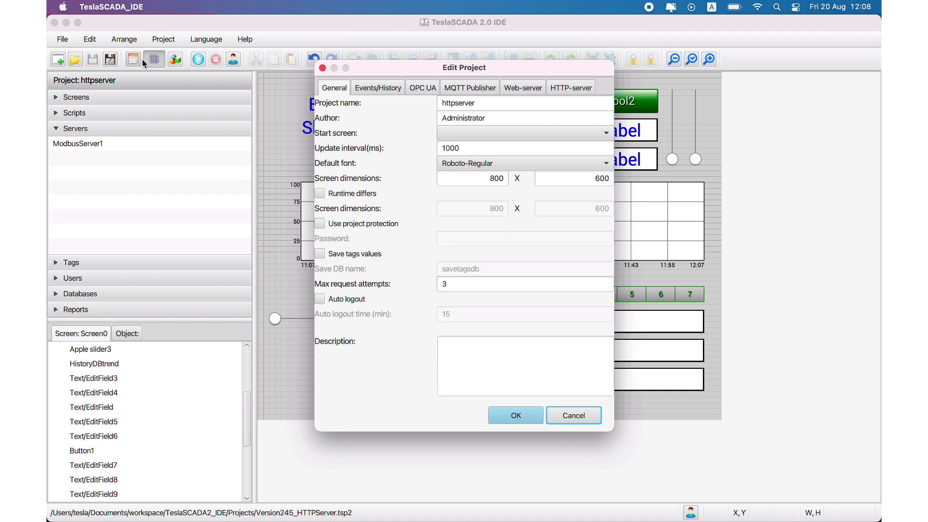
left_click(467, 90)
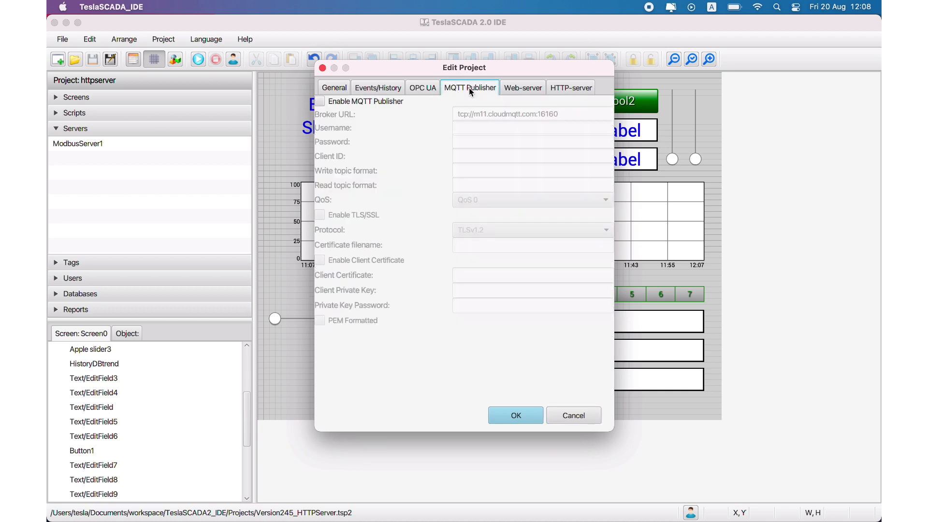
left_click(321, 101)
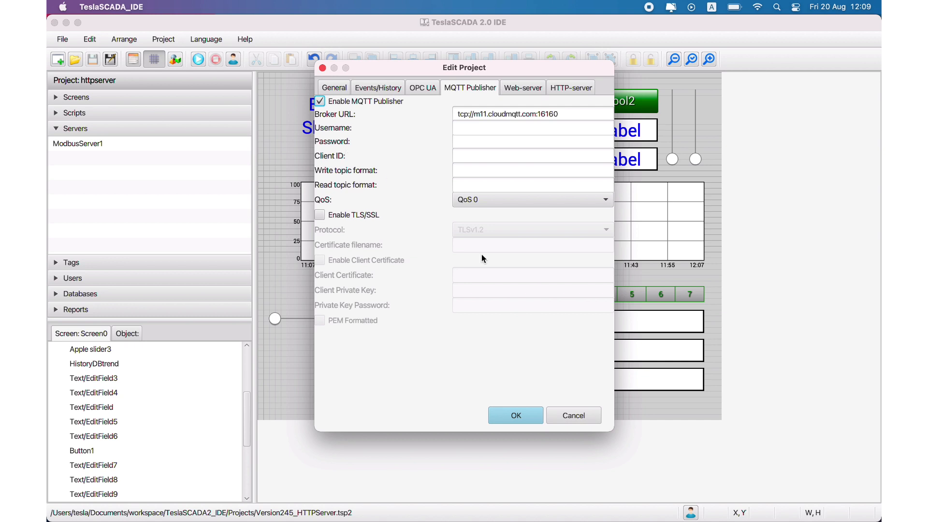
left_click(583, 413)
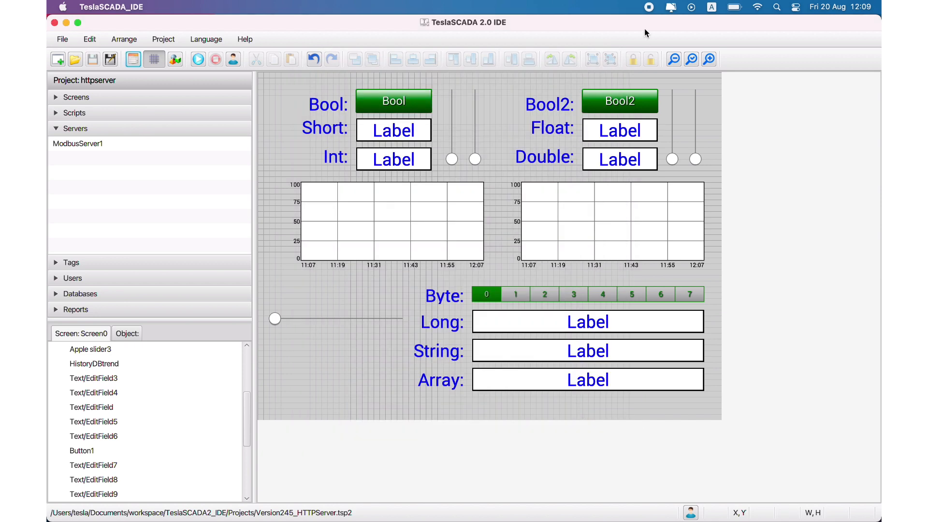